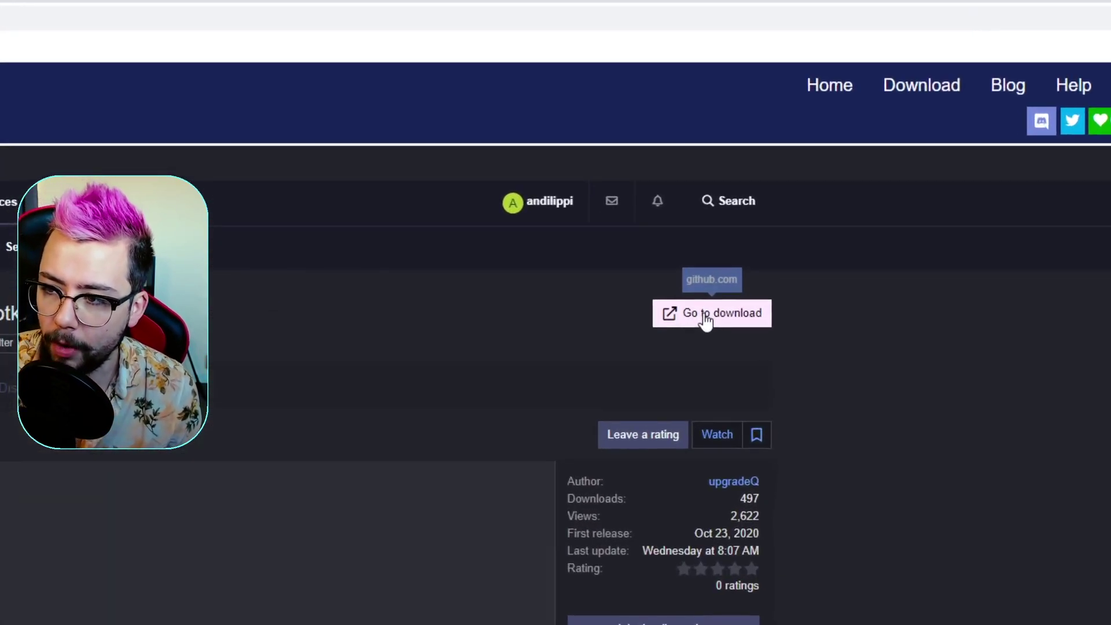
Go to the GitHub release page and download the obs-filter-hotkeys 1.0.1 Source code (zip)
{"action": "left_click", "coordinate": [706, 318]}
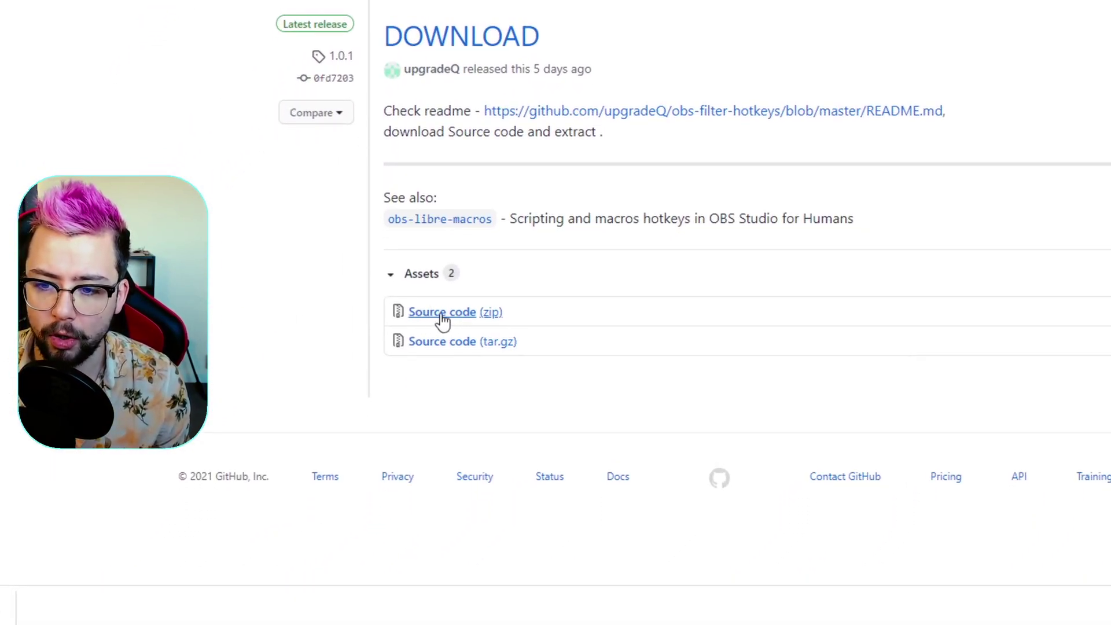
{"action": "left_click", "coordinate": [460, 315]}
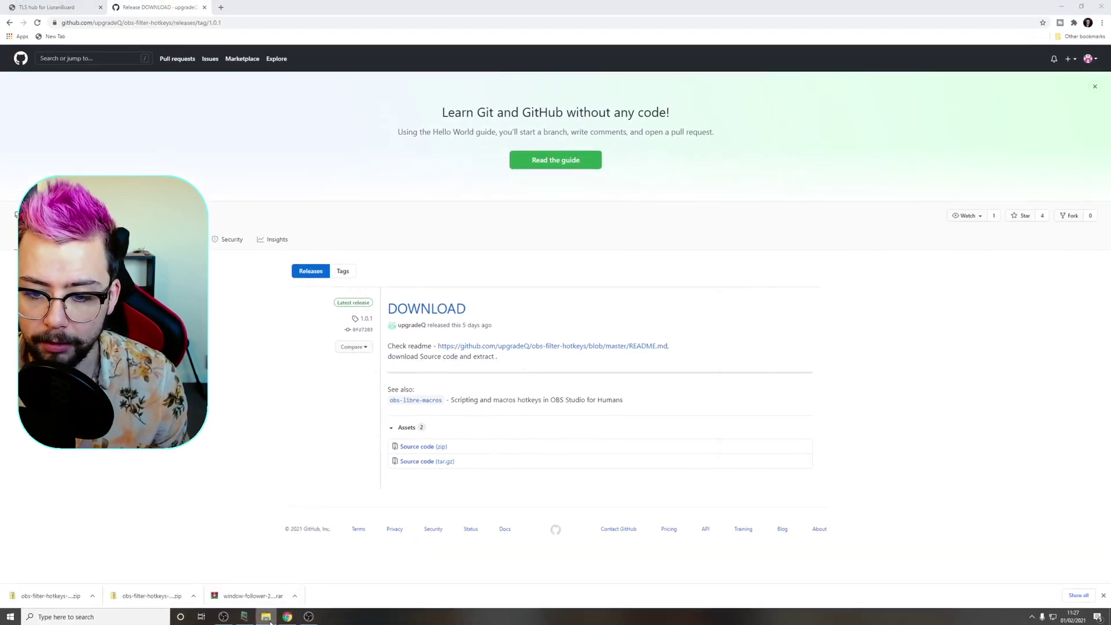
Open the obs-filter-hotkeys-1.0.1 zip from Downloads and select both filter_hotkeys .lua scripts
{"action": "left_click", "coordinate": [382, 280]}
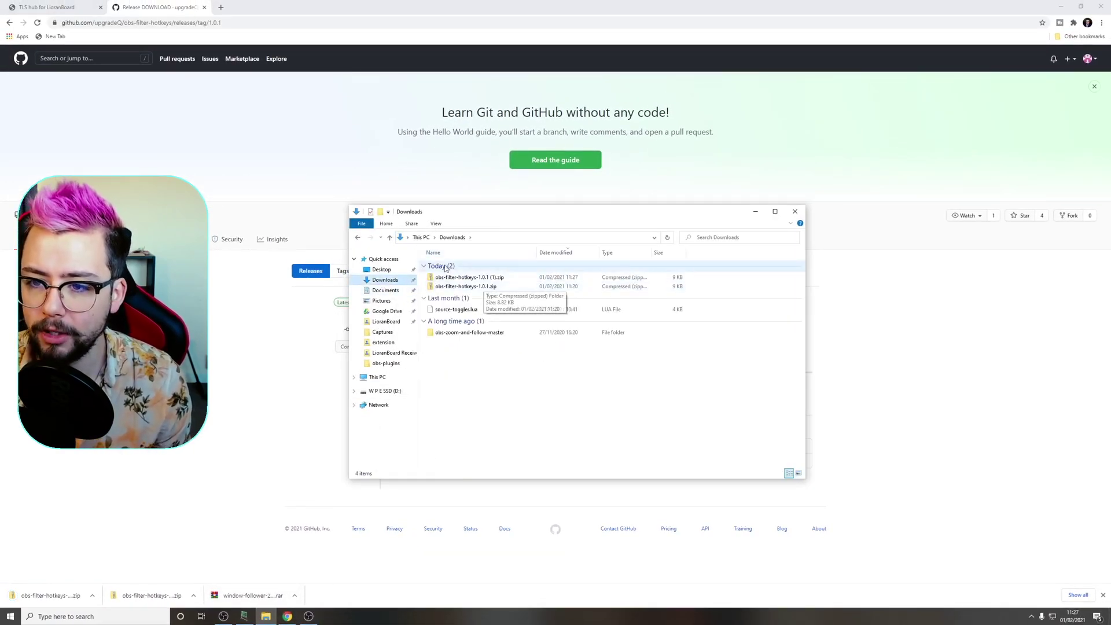
{"action": "double_click", "coordinate": [462, 287]}
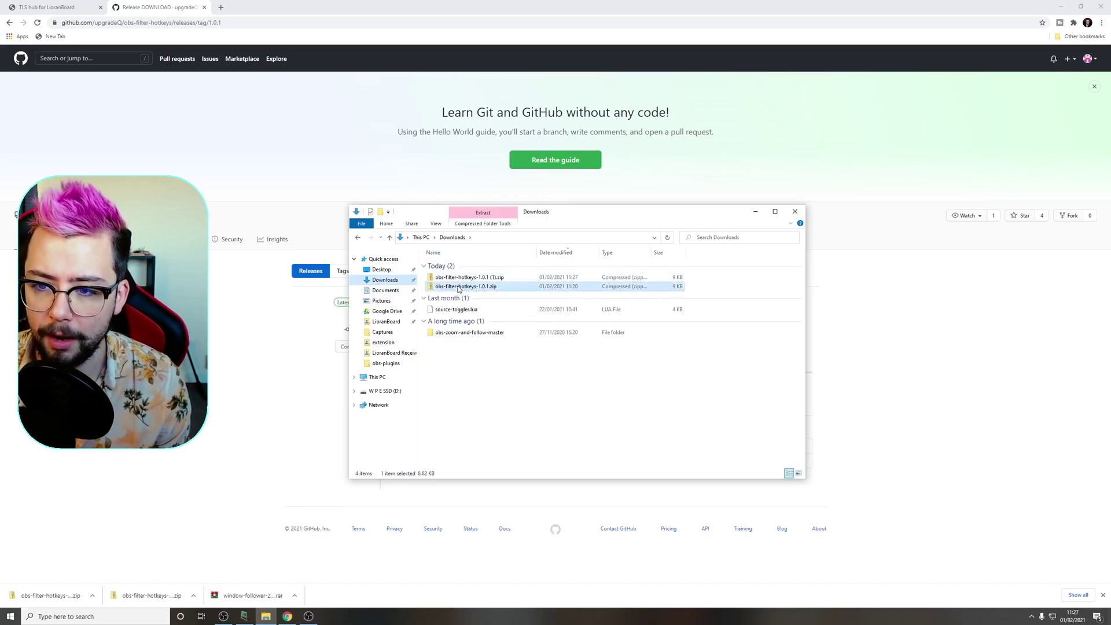
{"action": "double_click", "coordinate": [466, 265]}
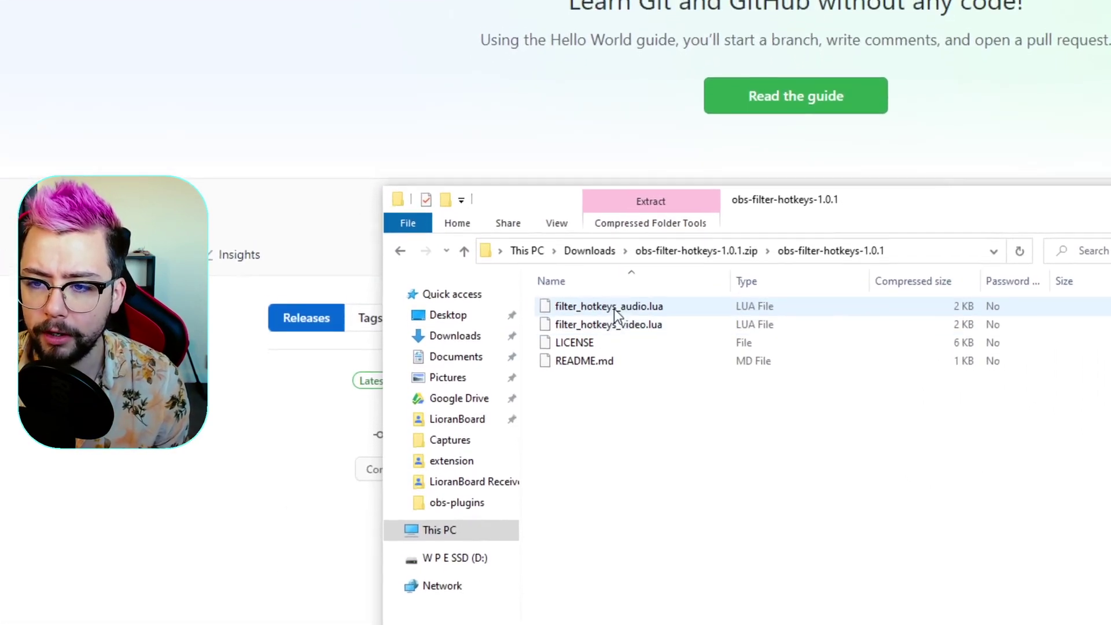
{"action": "left_click", "coordinate": [614, 322], "text": "shift"}
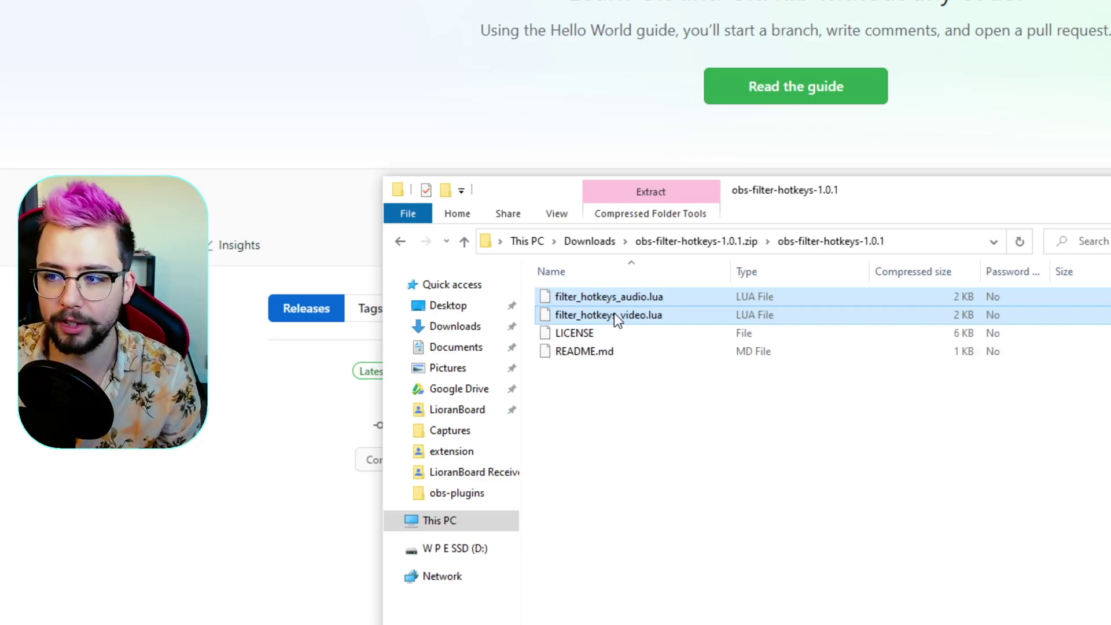
Copy the two .lua scripts and browse to C:\Program Files\obs-studio\data\obs-plugins
{"action": "right_click", "coordinate": [636, 313]}
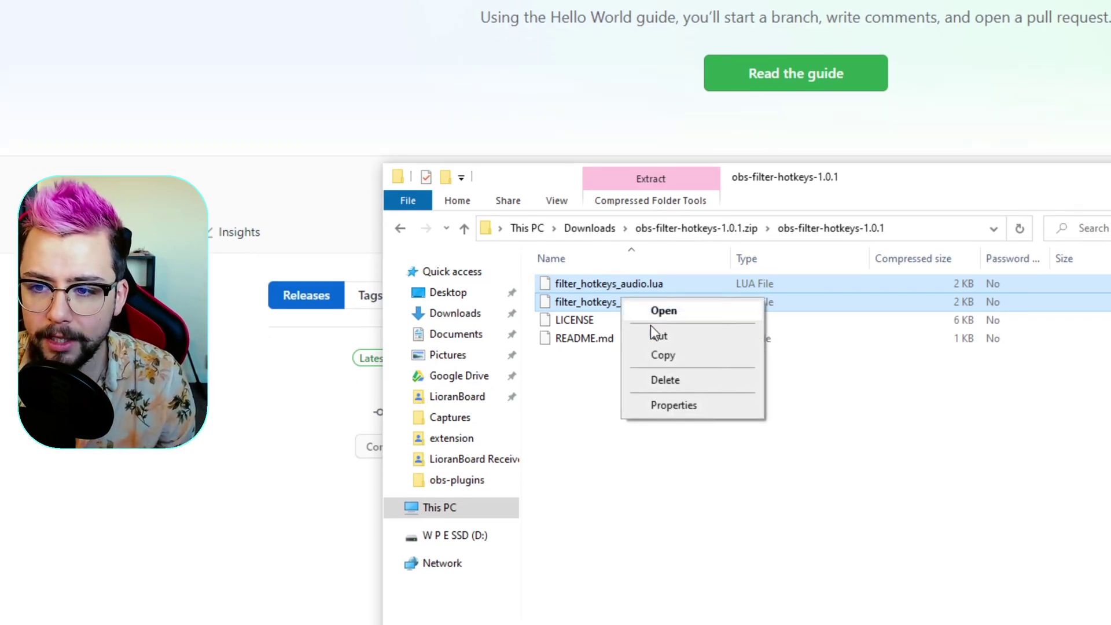
{"action": "left_click", "coordinate": [662, 365]}
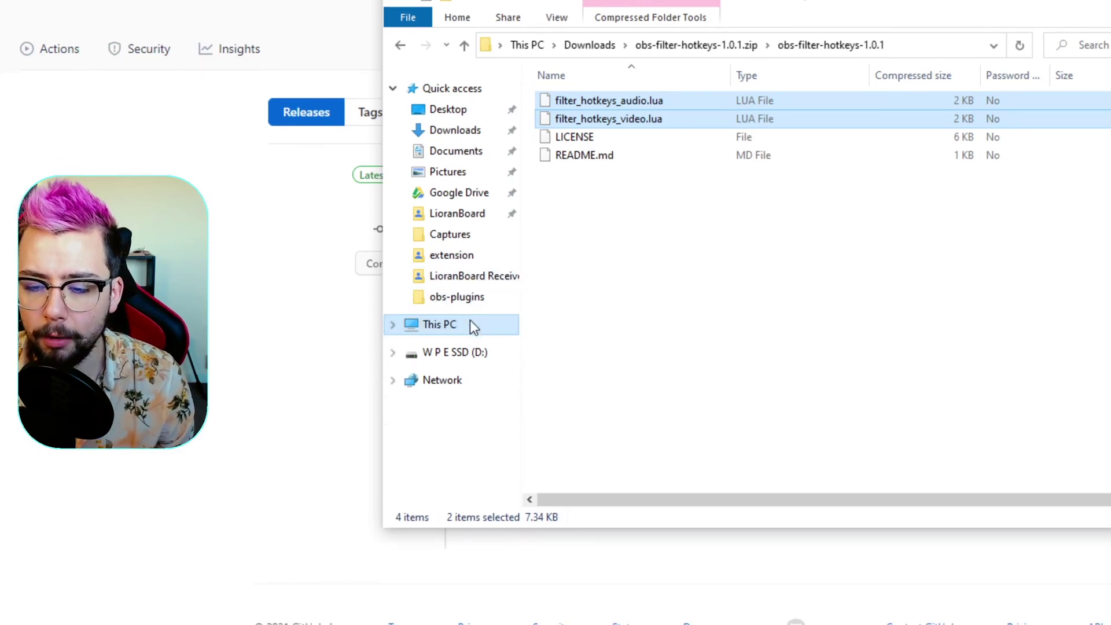
{"action": "left_click", "coordinate": [447, 315]}
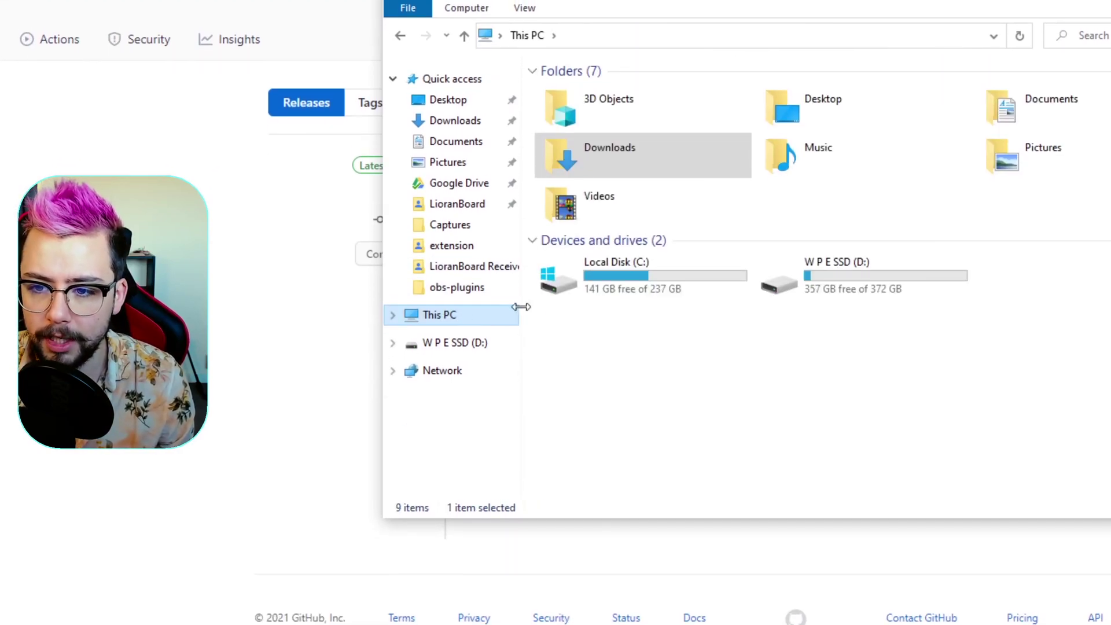
{"action": "double_click", "coordinate": [589, 313]}
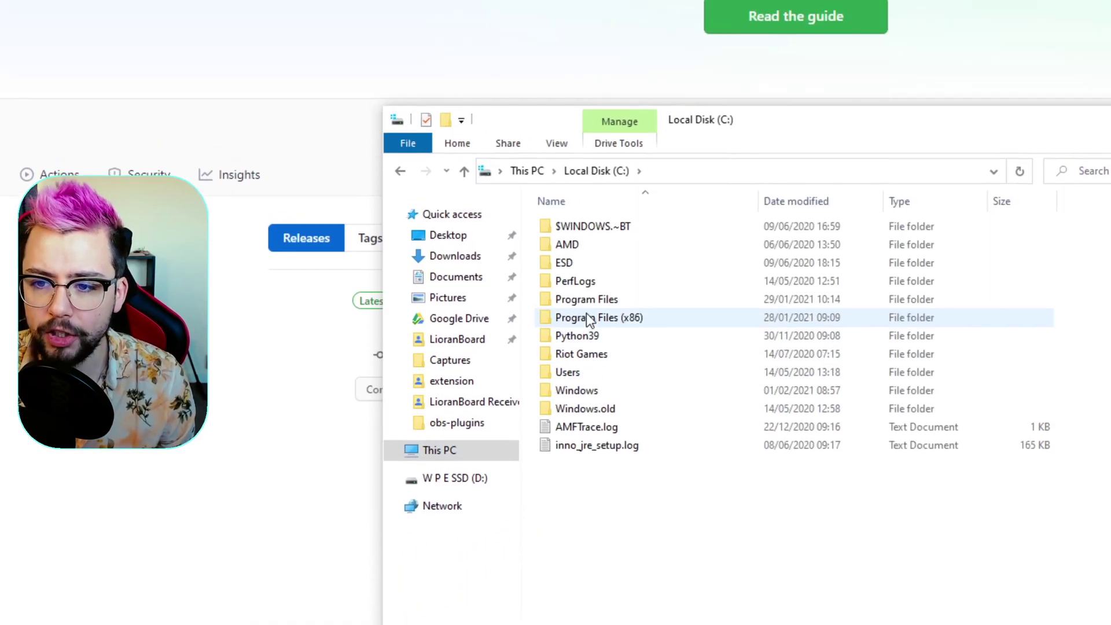
{"action": "double_click", "coordinate": [578, 304]}
{"action": "scroll", "coordinate": [636, 316], "scroll_direction": "down", "scroll_amount": 1}
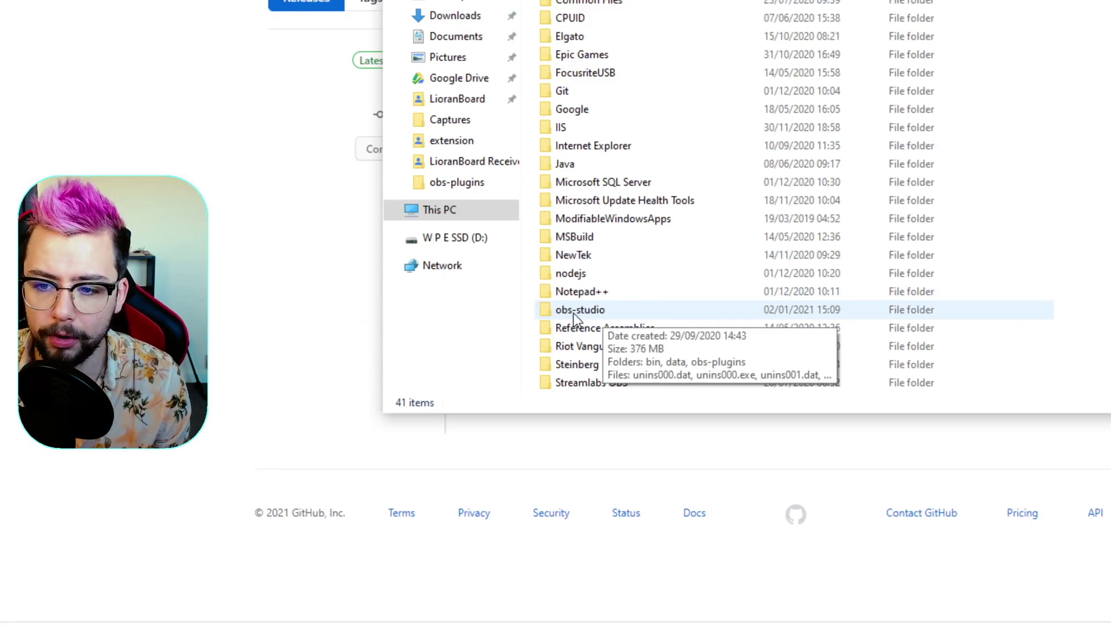
{"action": "double_click", "coordinate": [574, 313]}
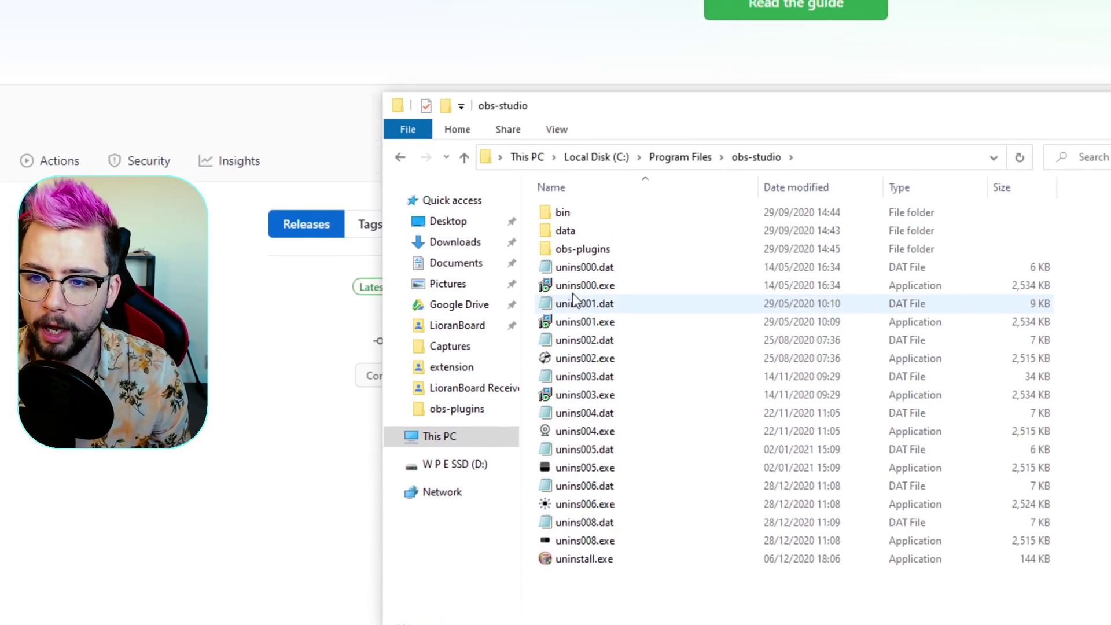
{"action": "double_click", "coordinate": [567, 311]}
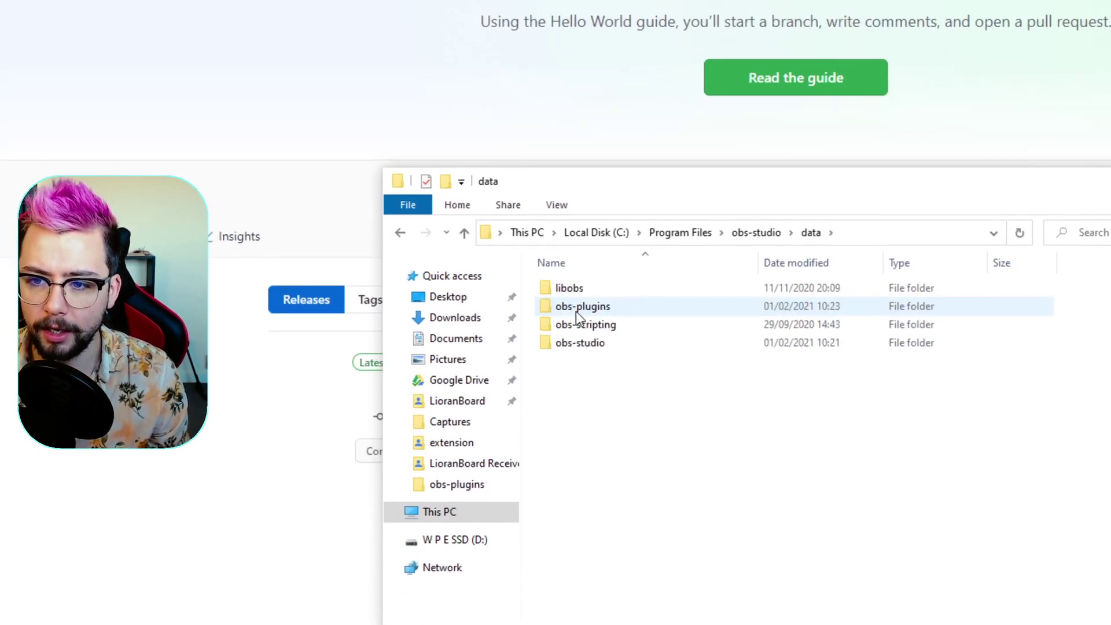
{"action": "double_click", "coordinate": [571, 313]}
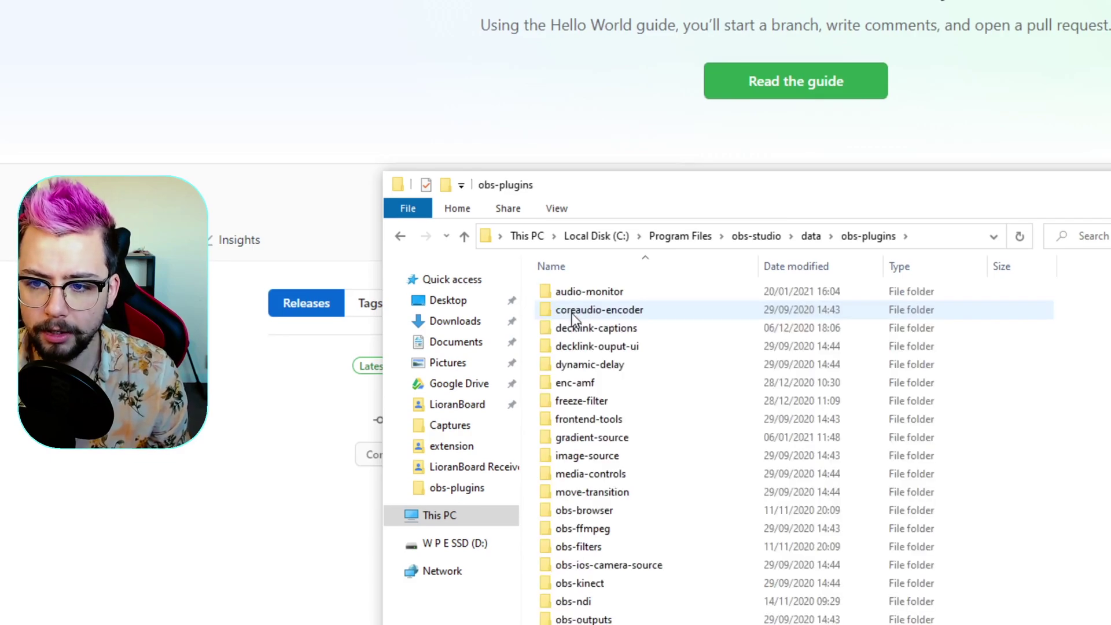
Paste the scripts into frontend-tools\scripts, keeping existing files, and return to OBS Studio
{"action": "double_click", "coordinate": [610, 314]}
{"action": "double_click", "coordinate": [571, 207]}
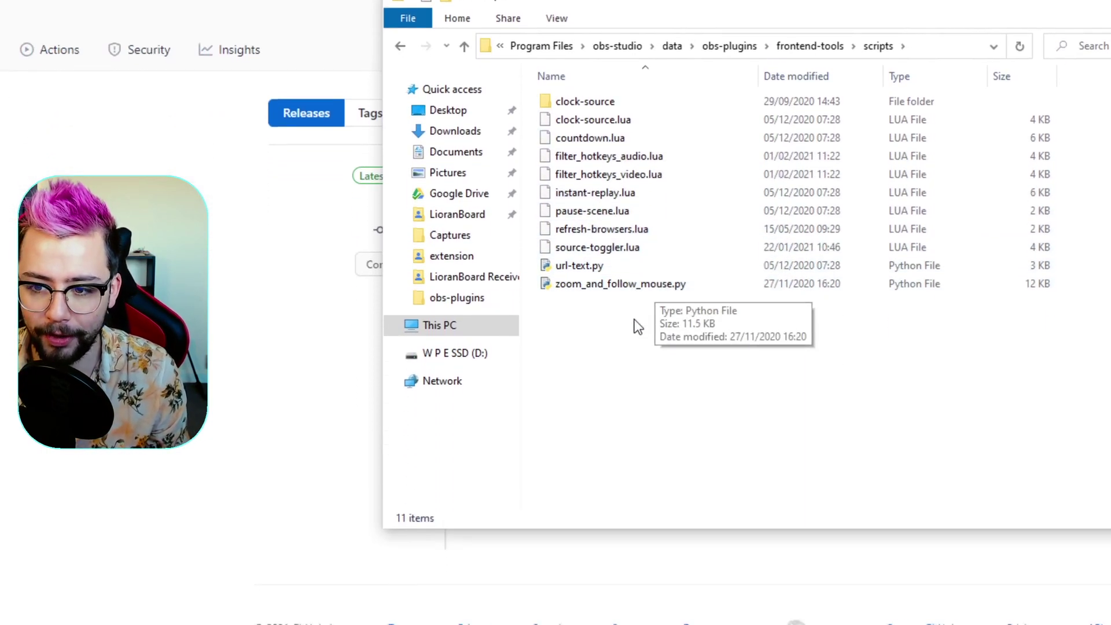
{"action": "key", "text": "ctrl+v"}
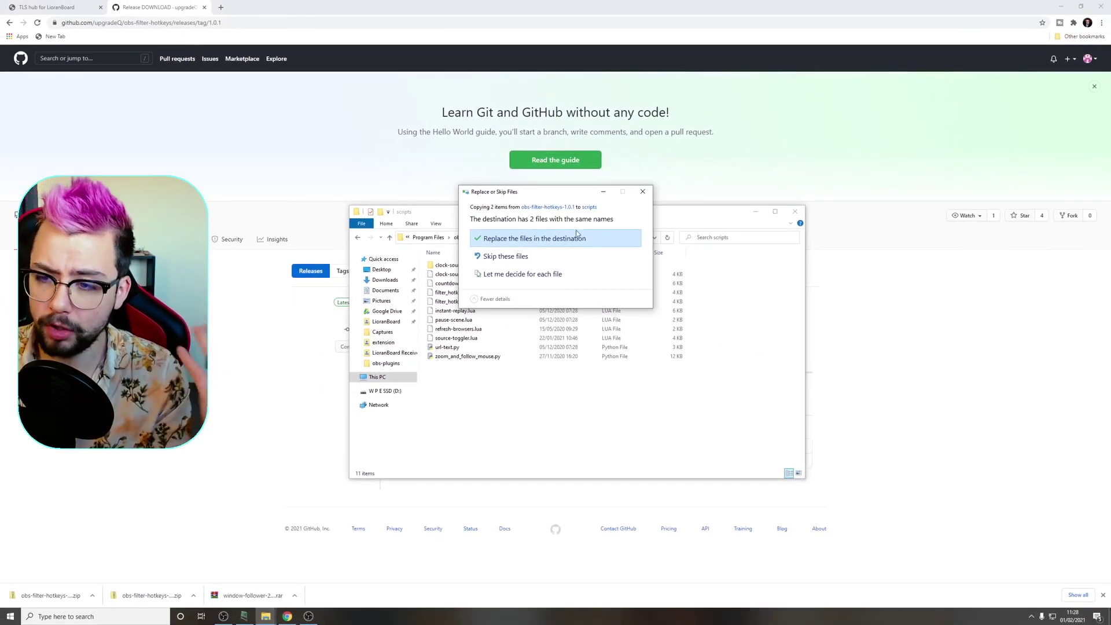
{"action": "left_click", "coordinate": [643, 193]}
{"action": "left_click", "coordinate": [310, 616]}
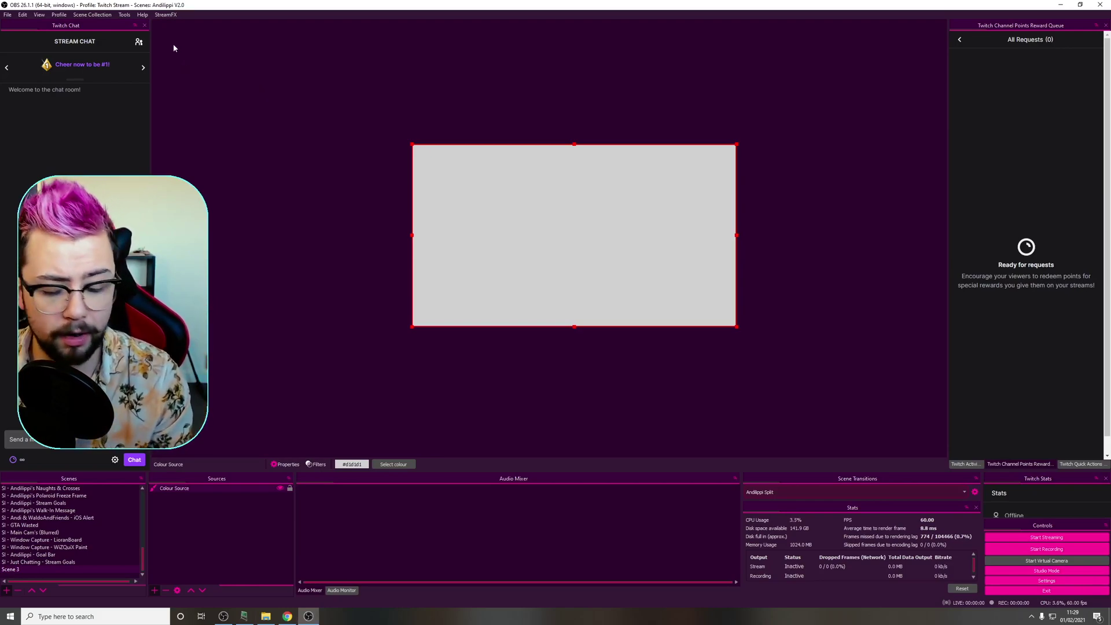
Open the Scripts manager from Tools, reposition it, and start adding a script file
{"action": "left_click", "coordinate": [124, 15]}
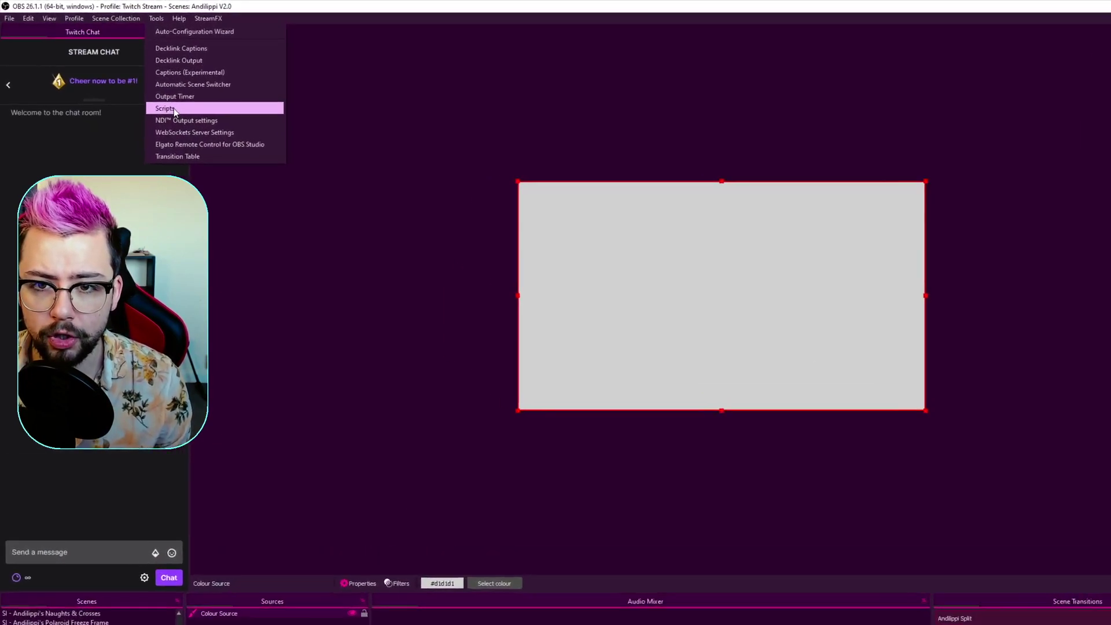
{"action": "left_click", "coordinate": [139, 87]}
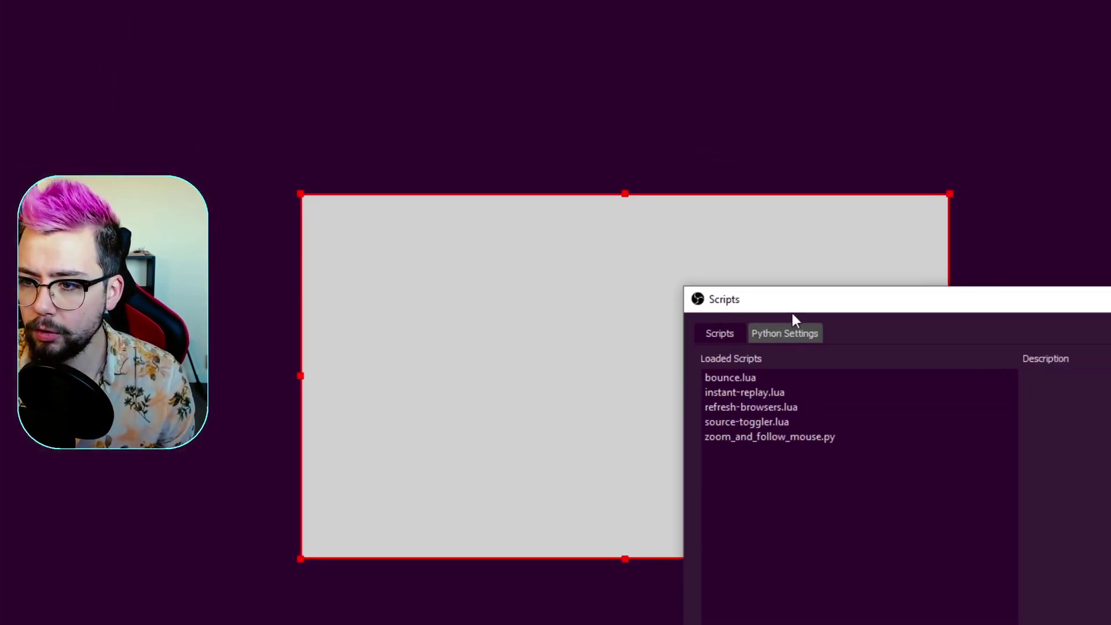
{"action": "left_click_drag", "start_coordinate": [792, 319], "coordinate": [405, 251]}
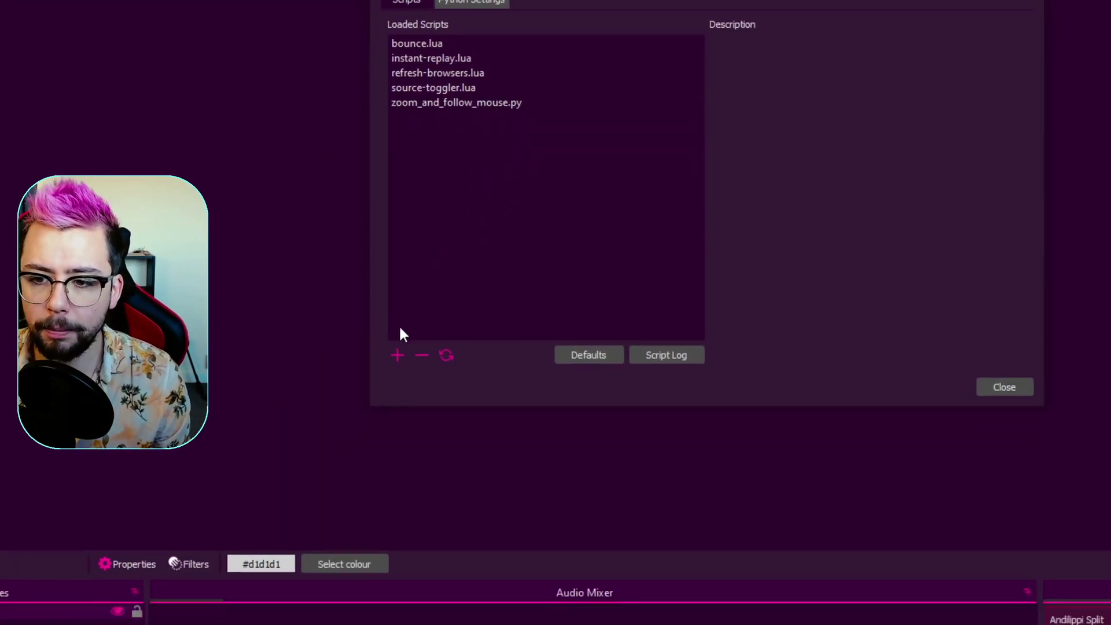
{"action": "left_click", "coordinate": [367, 512]}
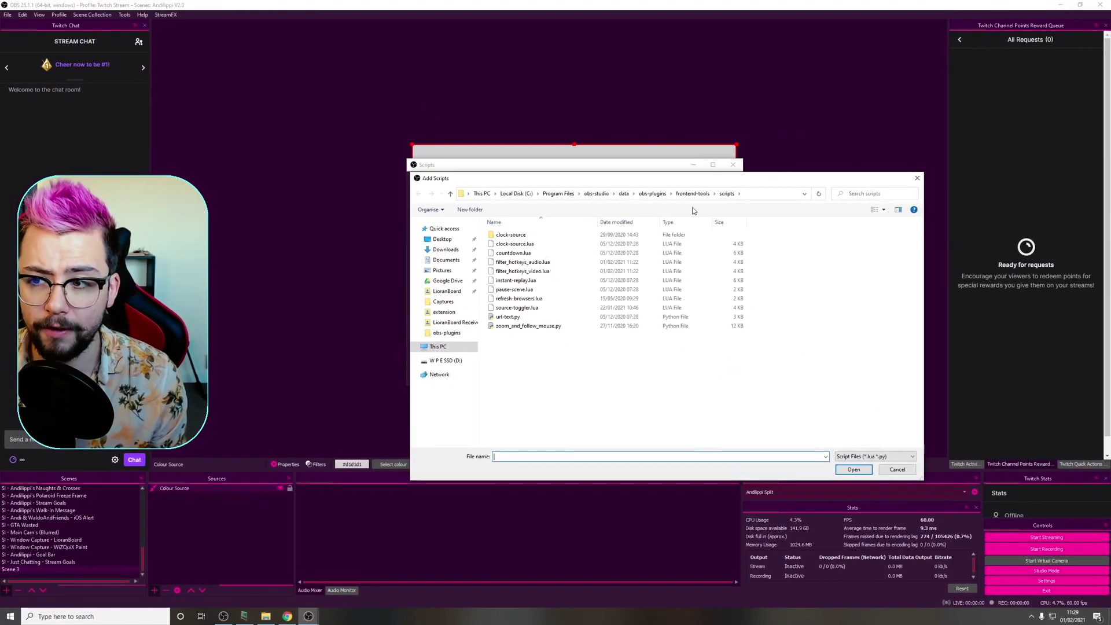
Select filter_hotkeys_audio.lua and filter_hotkeys_video.lua in the Add Scripts dialog and load them
{"action": "left_click", "coordinate": [521, 264]}
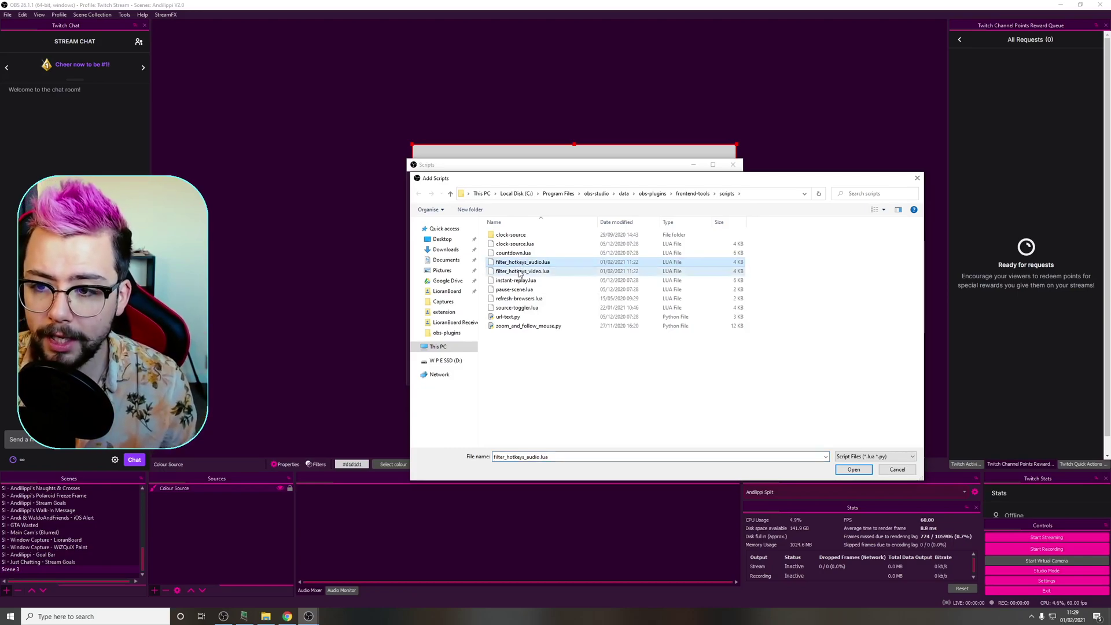
{"action": "left_click", "coordinate": [523, 262]}
{"action": "left_click", "coordinate": [522, 270], "text": "ctrl"}
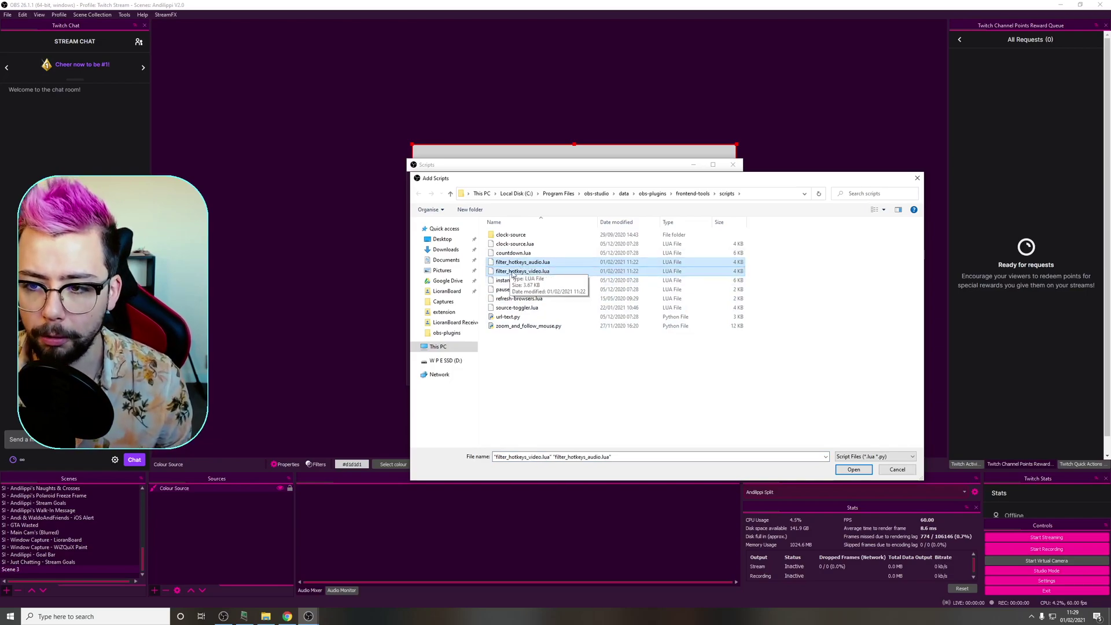
{"action": "left_click", "coordinate": [852, 469]}
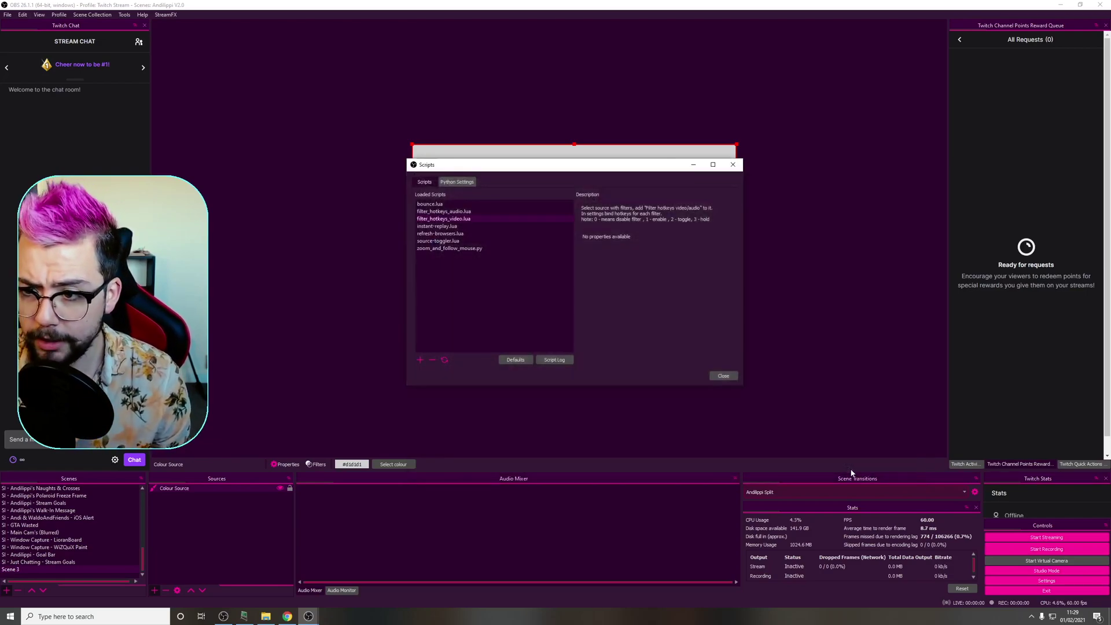
View filter_hotkeys_video.lua's settings, shift the Scripts window aside, and return to the main window
{"action": "left_click", "coordinate": [446, 219]}
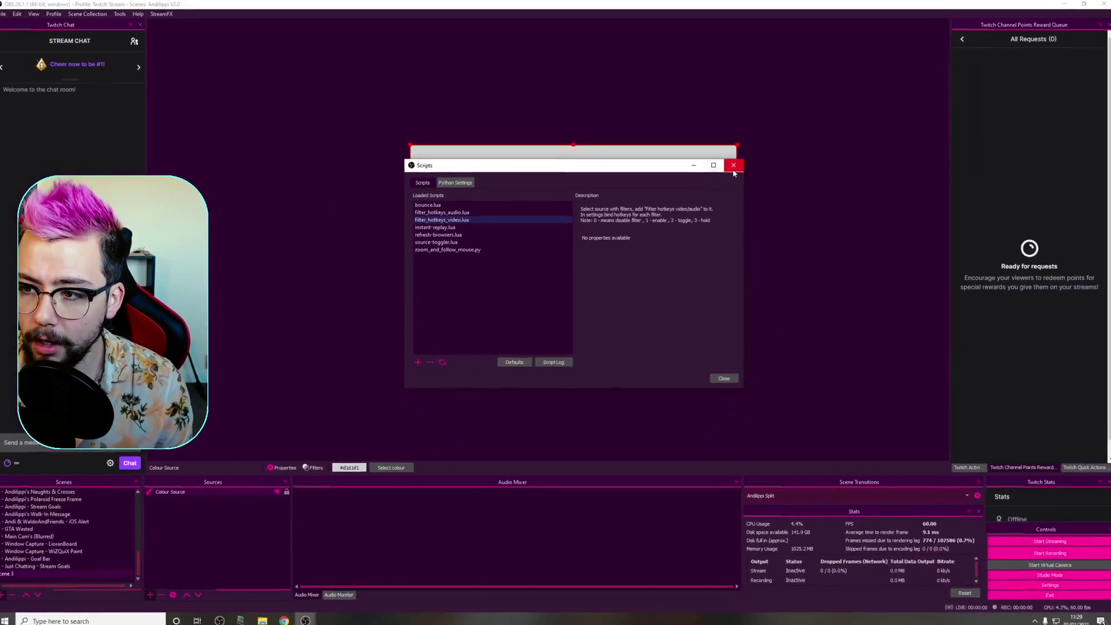
{"action": "left_click_drag", "start_coordinate": [625, 167], "coordinate": [931, 159]}
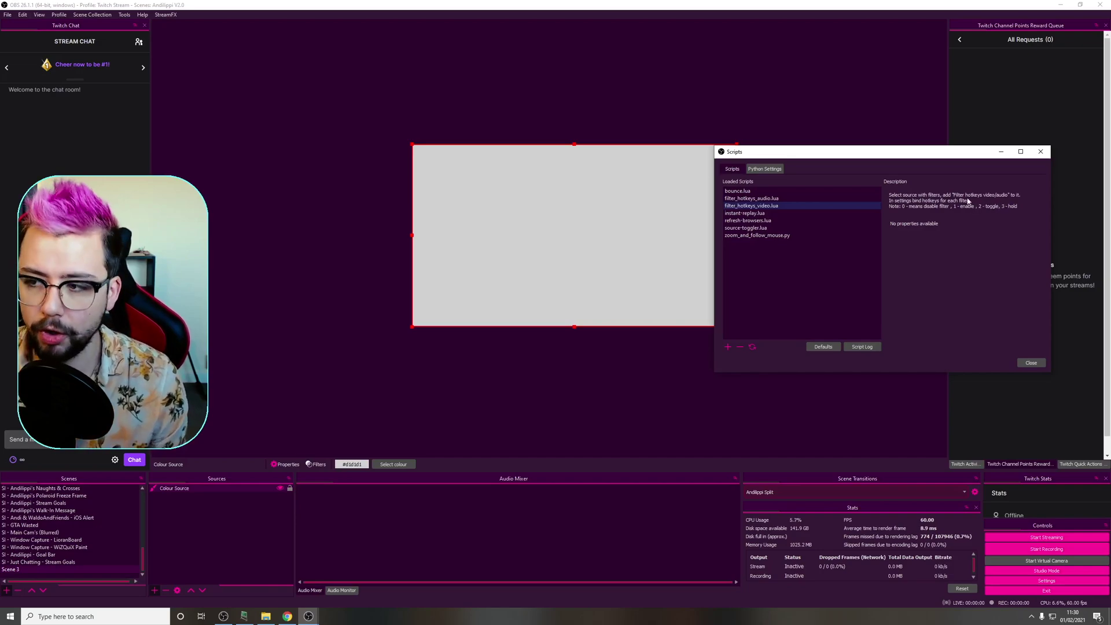
{"action": "left_click_drag", "start_coordinate": [908, 153], "coordinate": [719, 68]}
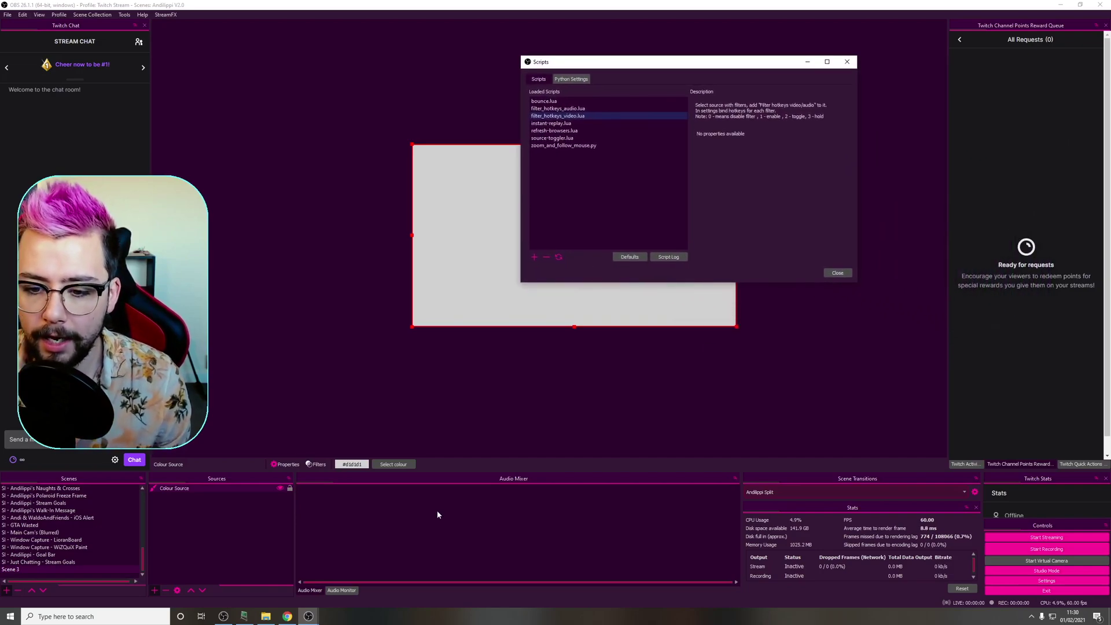
{"action": "left_click", "coordinate": [201, 491]}
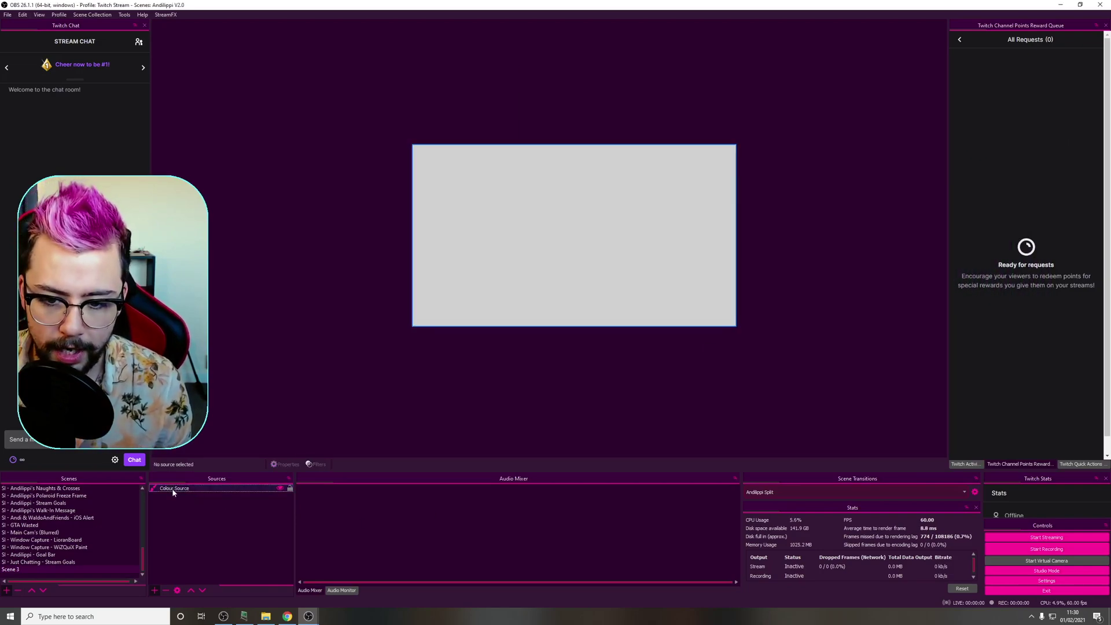
Add a Colour Correction filter to the Colour Source with its default name
{"action": "right_click", "coordinate": [172, 492]}
{"action": "left_click", "coordinate": [187, 473]}
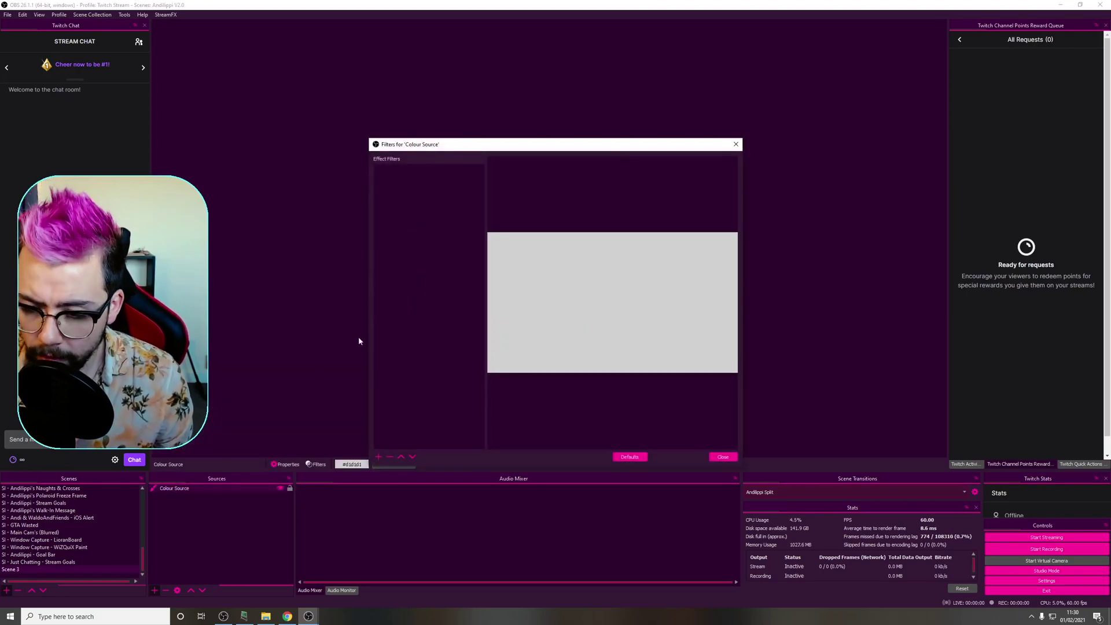
{"action": "left_click", "coordinate": [379, 457]}
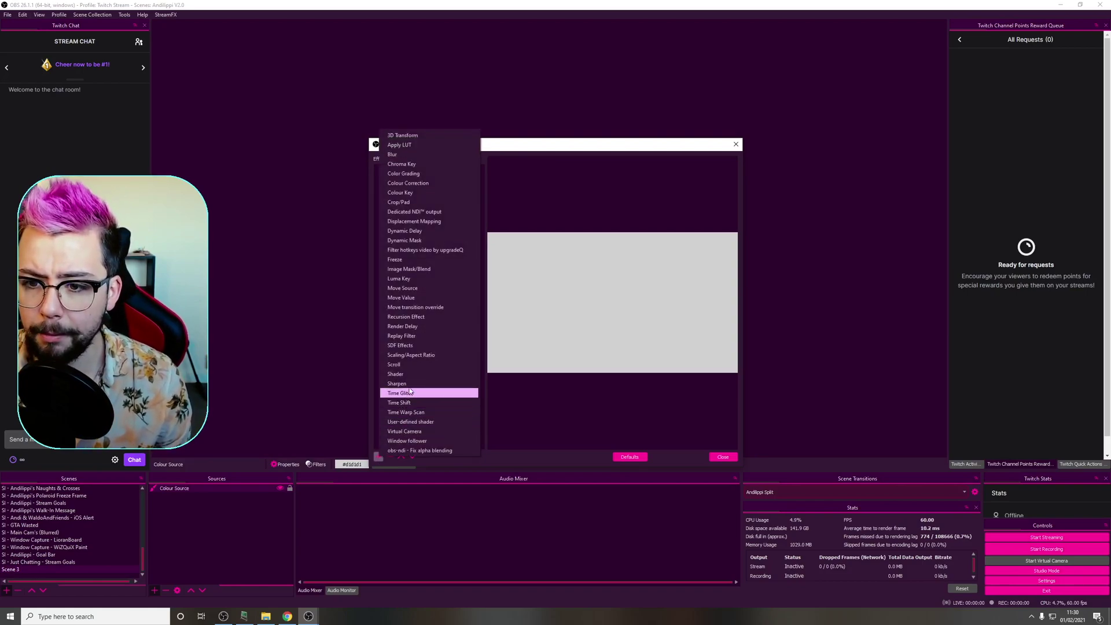
{"action": "left_click", "coordinate": [414, 184]}
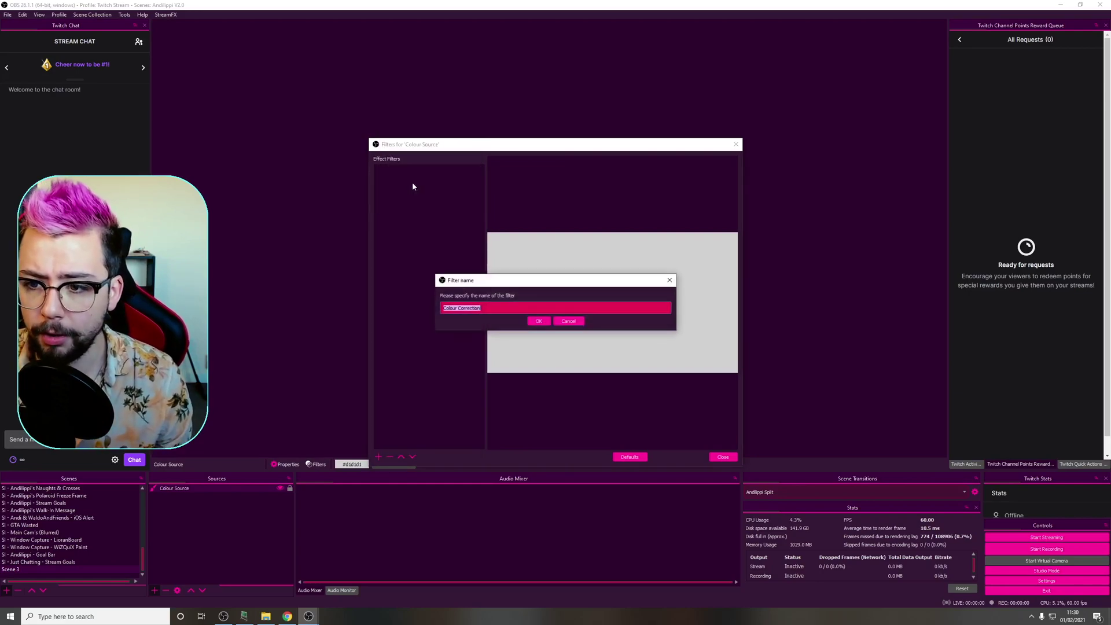
{"action": "left_click", "coordinate": [542, 322]}
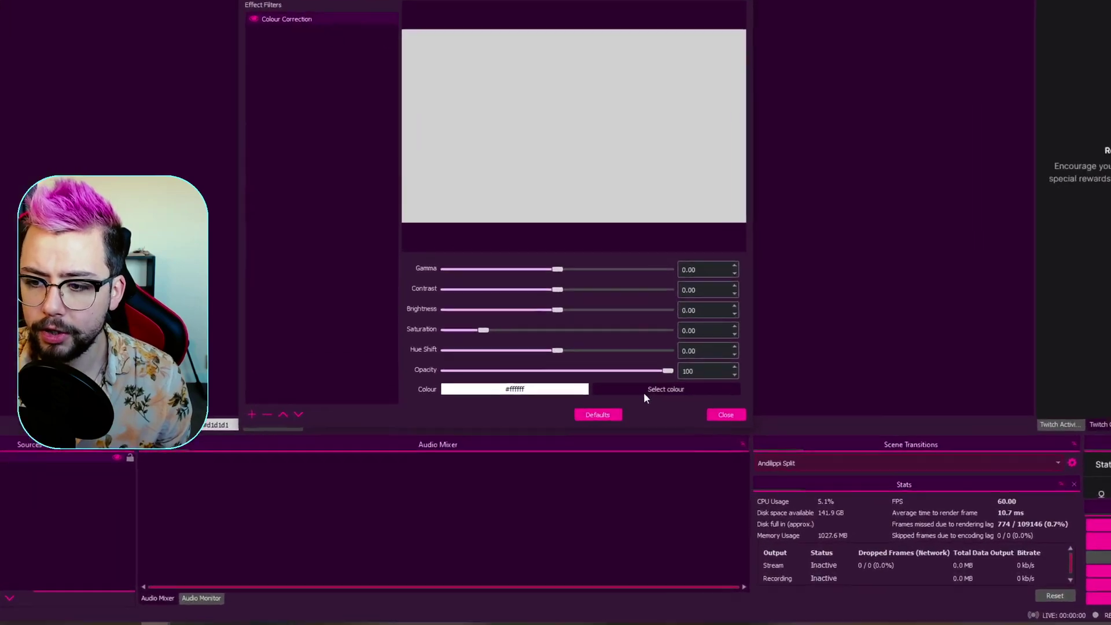
Set the Colour Correction colour to the saved cyan custom colour #6af4ff
{"action": "left_click", "coordinate": [665, 439]}
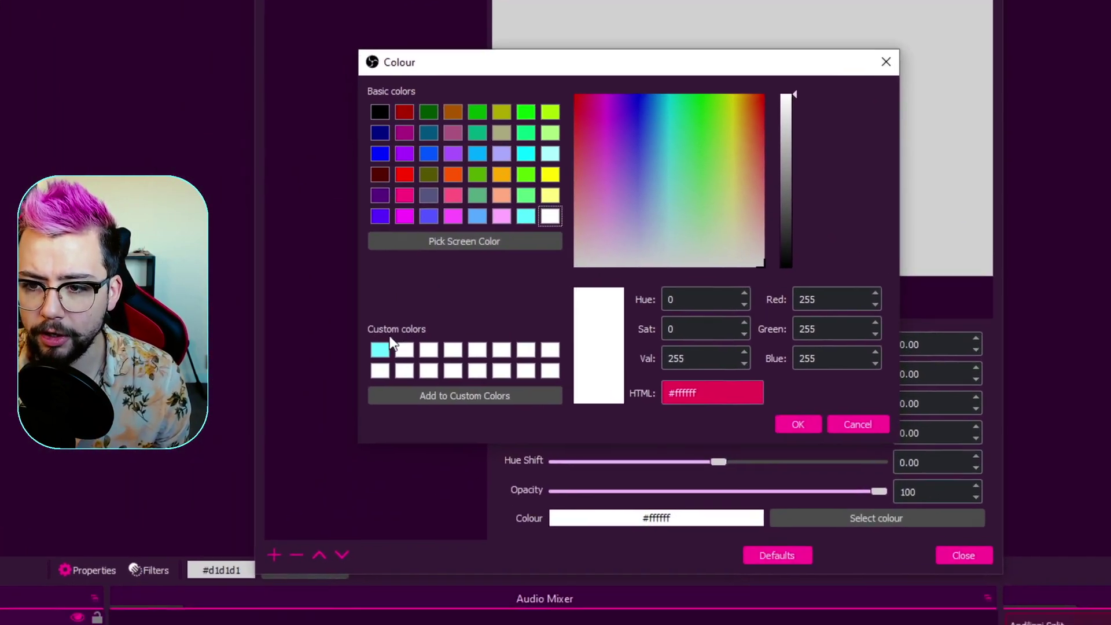
{"action": "left_click", "coordinate": [255, 547]}
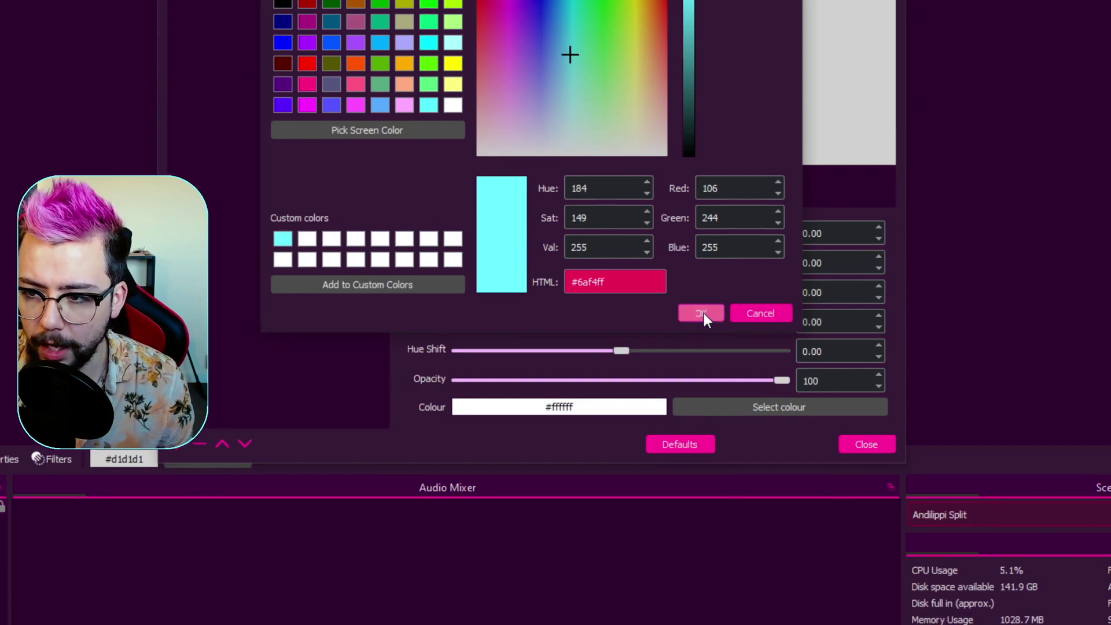
{"action": "left_click", "coordinate": [763, 335]}
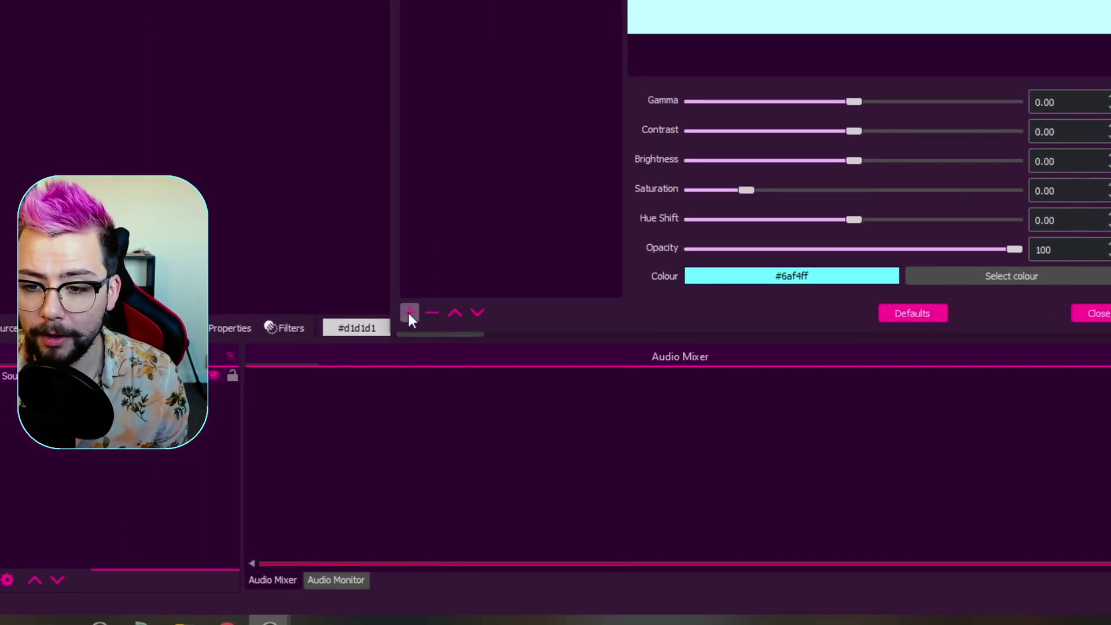
{"action": "left_click", "coordinate": [177, 512]}
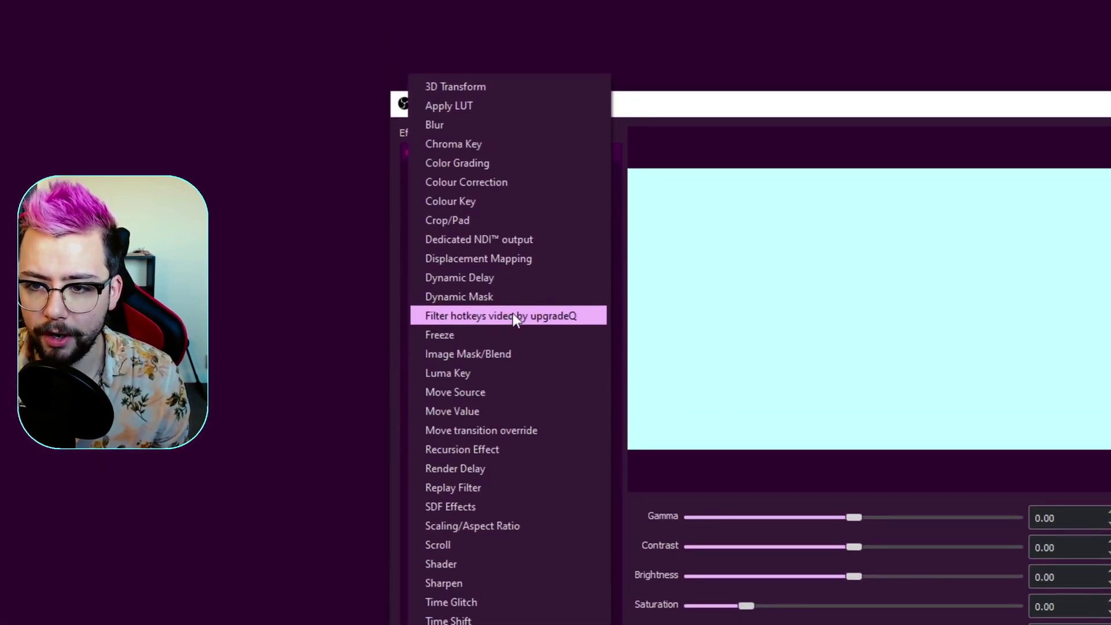
Add the 'Filter hotkeys video by upgradeQ' filter with its default name and test toggling it
{"action": "left_click", "coordinate": [574, 315]}
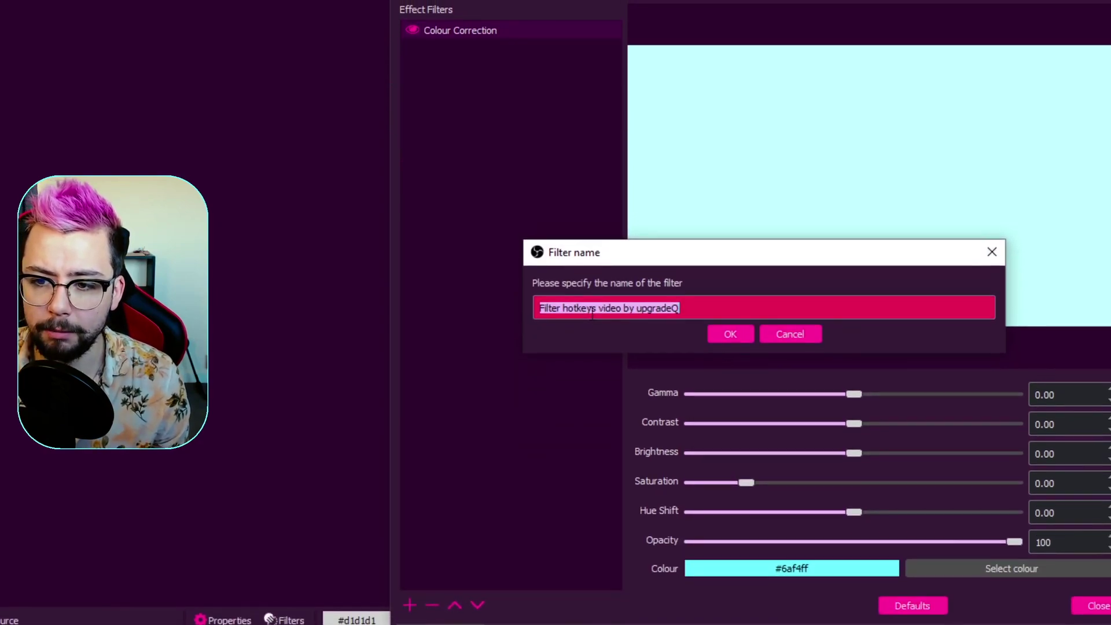
{"action": "left_click", "coordinate": [726, 334]}
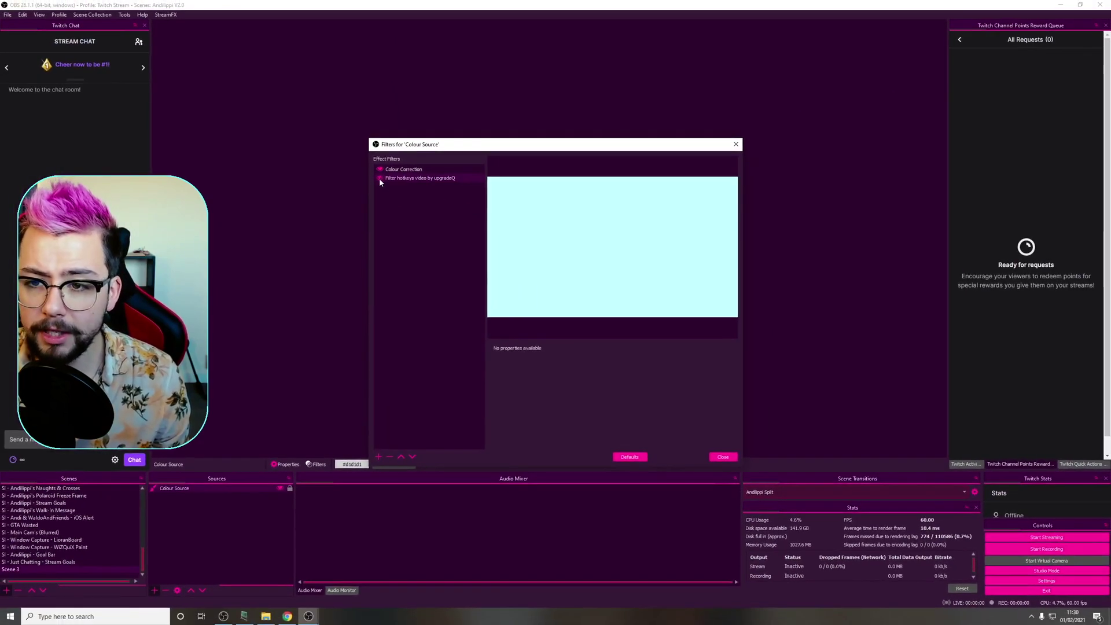
{"action": "left_click", "coordinate": [387, 34]}
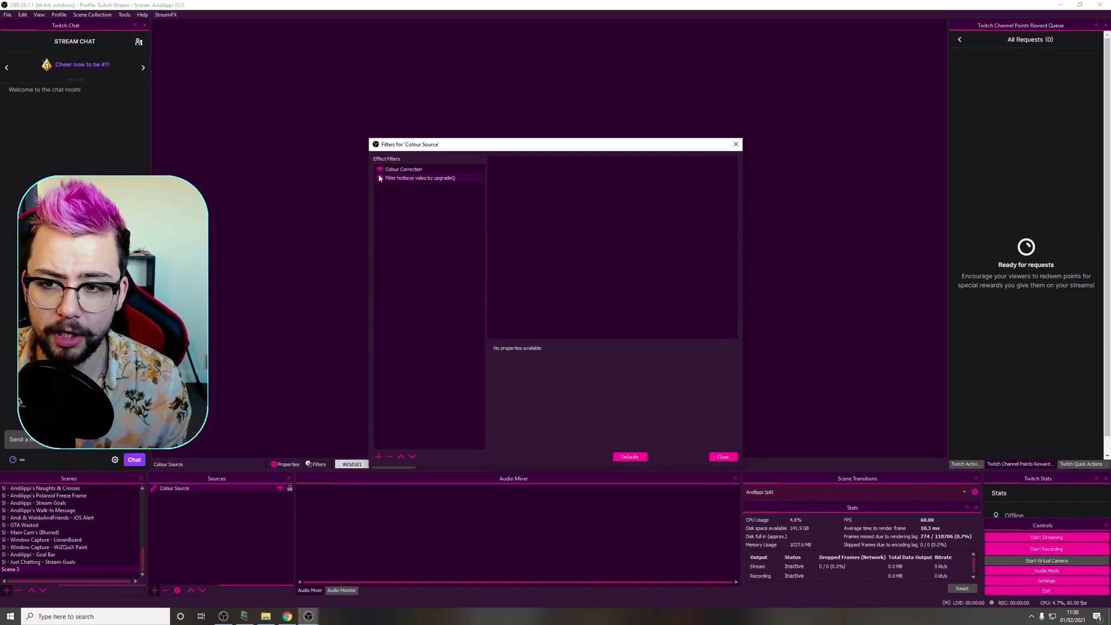
{"action": "left_click", "coordinate": [380, 178]}
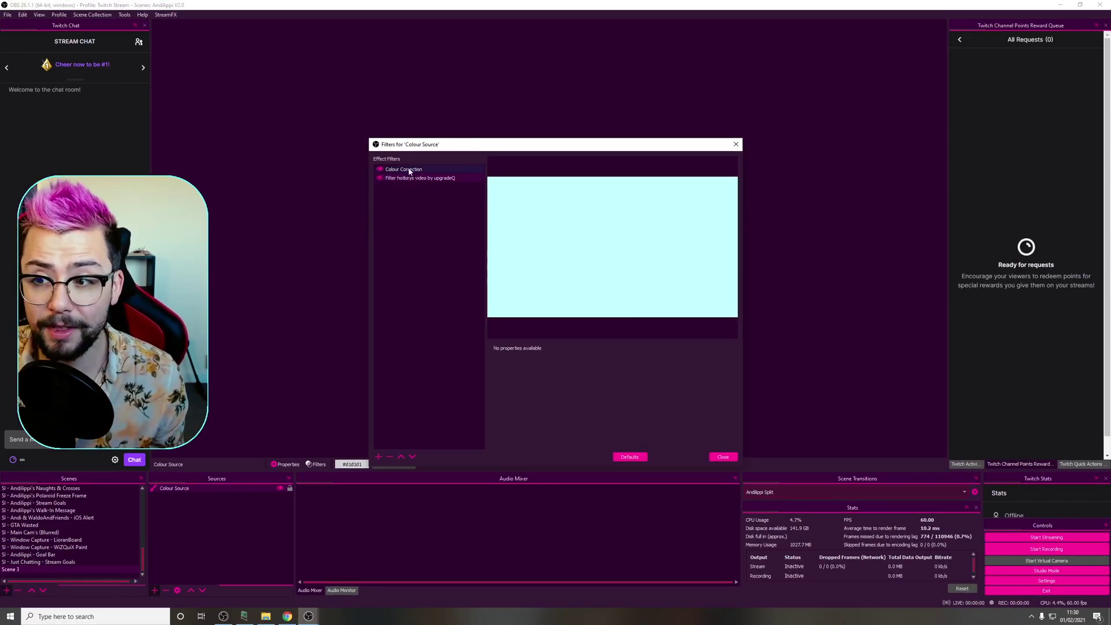
Toggle the Colour Correction filter off and on, then select it to show its settings
{"action": "left_click", "coordinate": [380, 168]}
{"action": "left_click_drag", "start_coordinate": [452, 148], "coordinate": [417, 262]}
{"action": "left_click", "coordinate": [345, 284]}
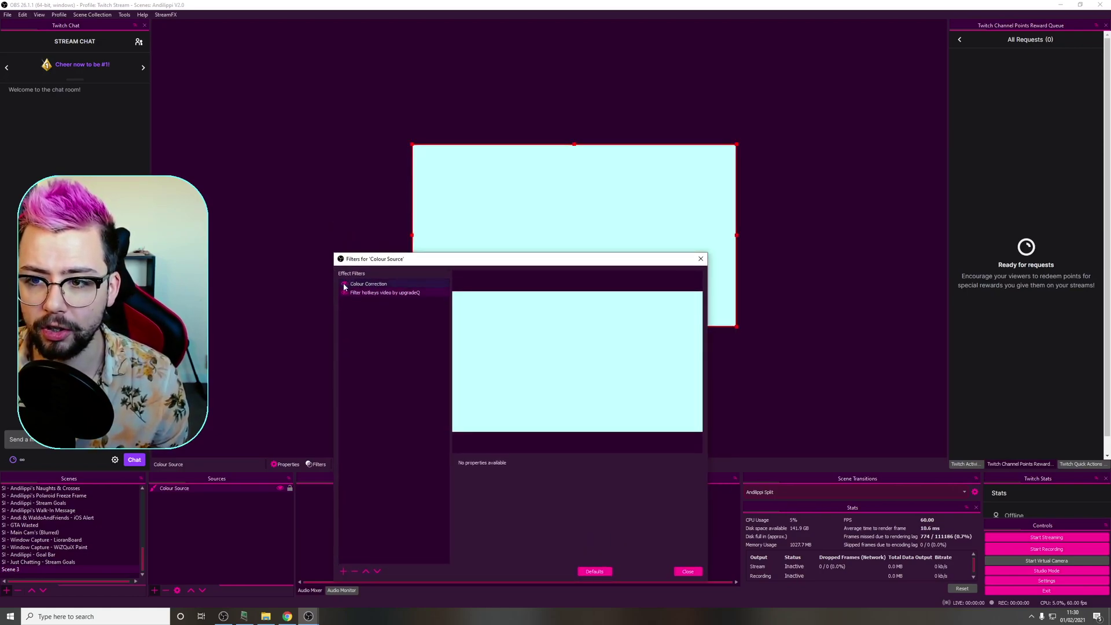
{"action": "left_click", "coordinate": [358, 285]}
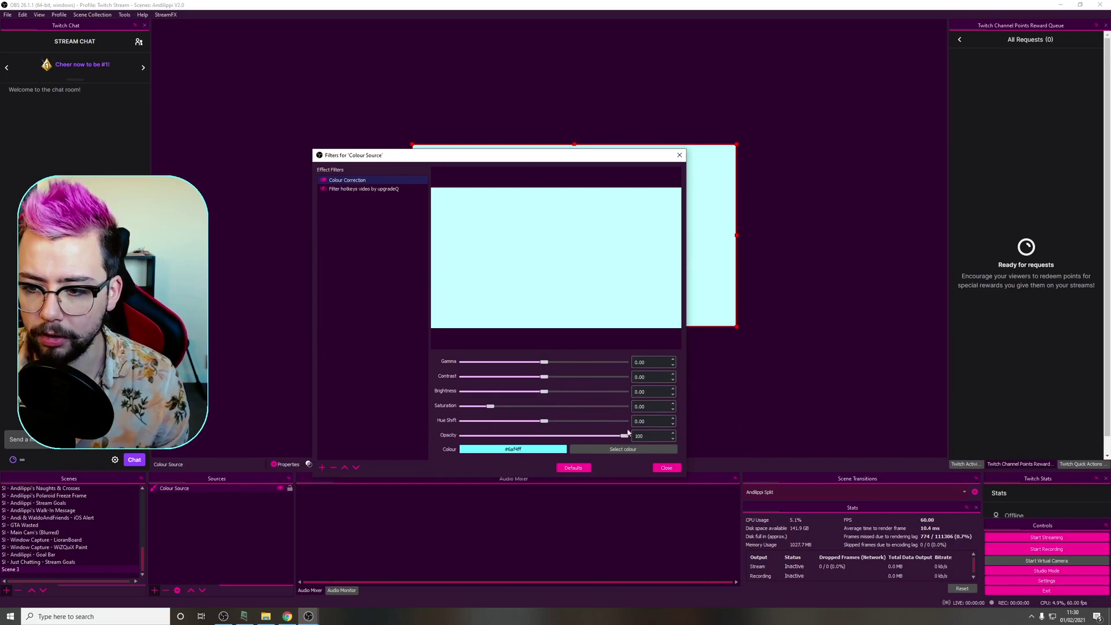
Change the Colour Correction colour to red #ff0000, compare it off and on, and close Filters
{"action": "left_click", "coordinate": [623, 449]}
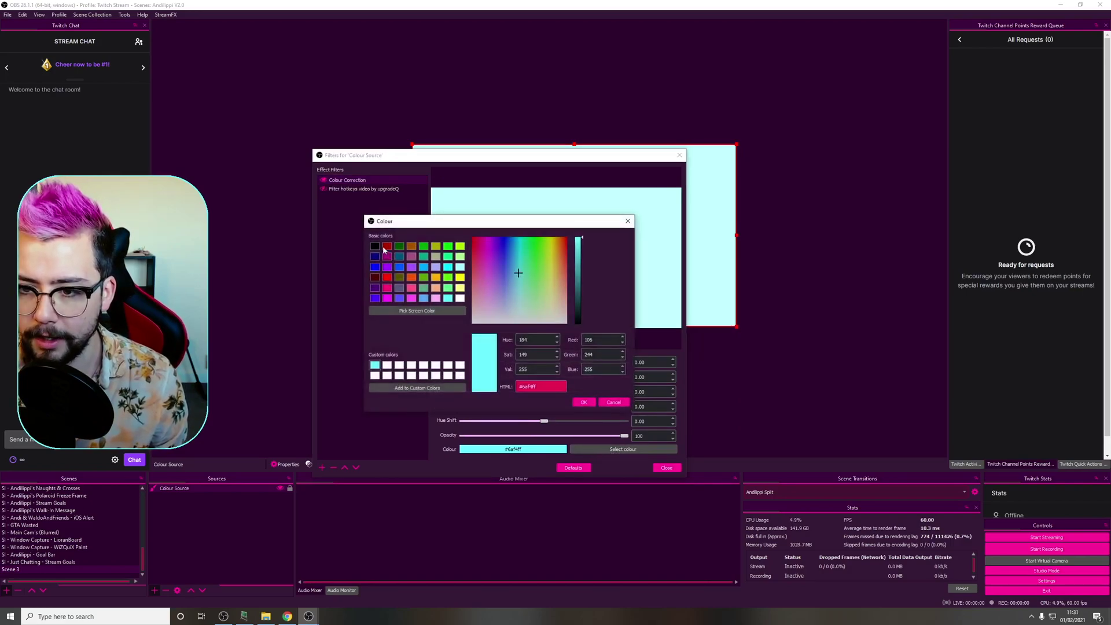
{"action": "left_click", "coordinate": [387, 277]}
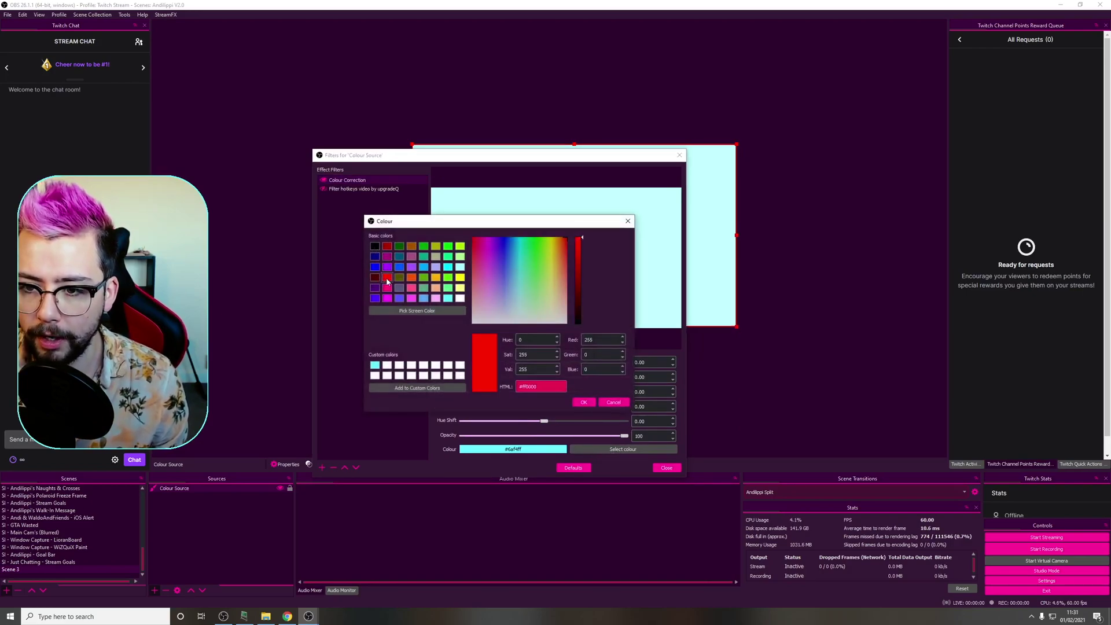
{"action": "left_click", "coordinate": [577, 402]}
{"action": "left_click", "coordinate": [323, 181]}
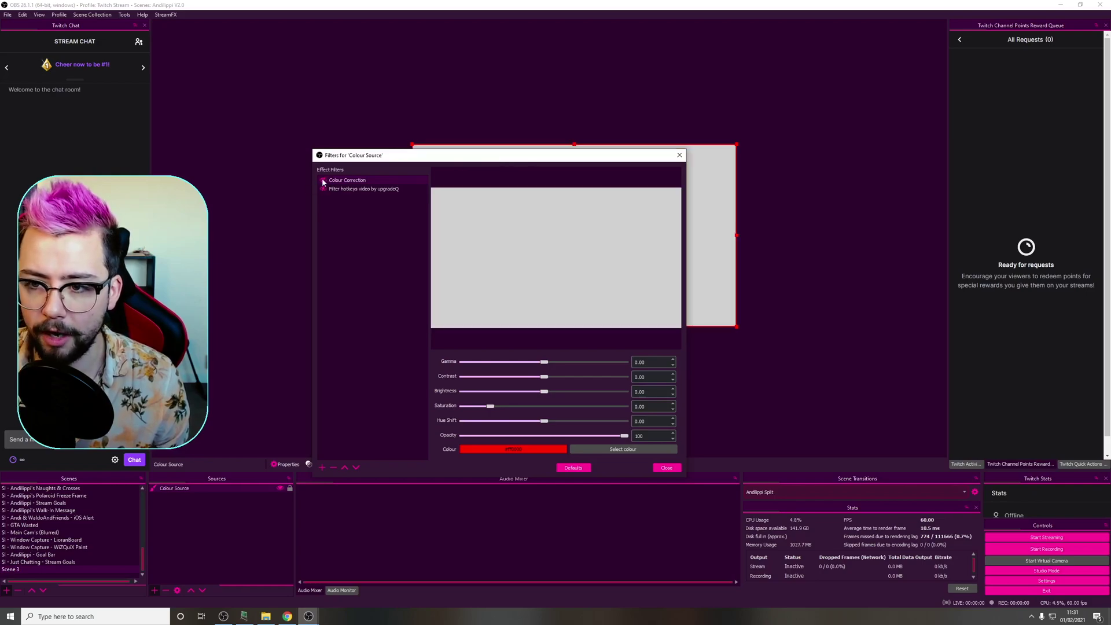
{"action": "left_click", "coordinate": [322, 180]}
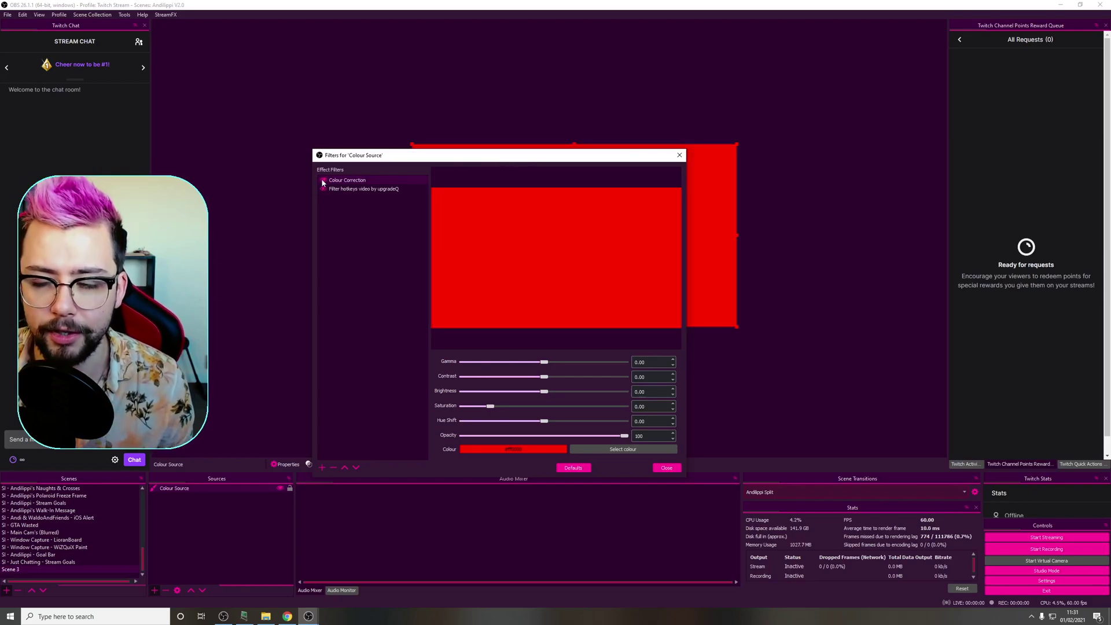
{"action": "left_click", "coordinate": [679, 155]}
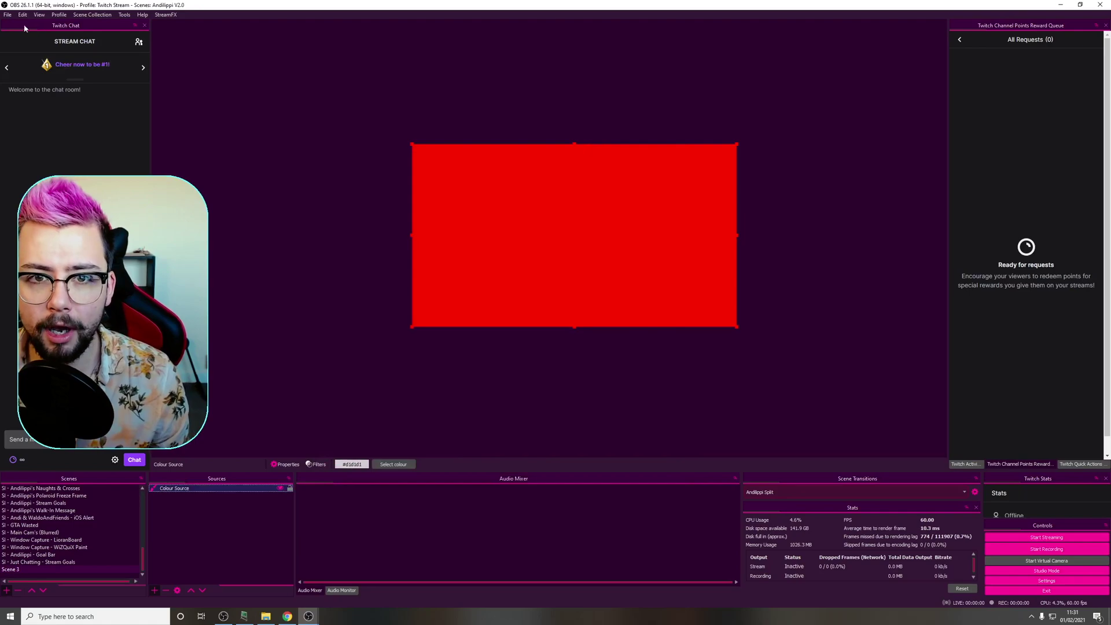
In Settings > Hotkeys, filter the hotkey list for 'colour co'
{"action": "left_click", "coordinate": [8, 15]}
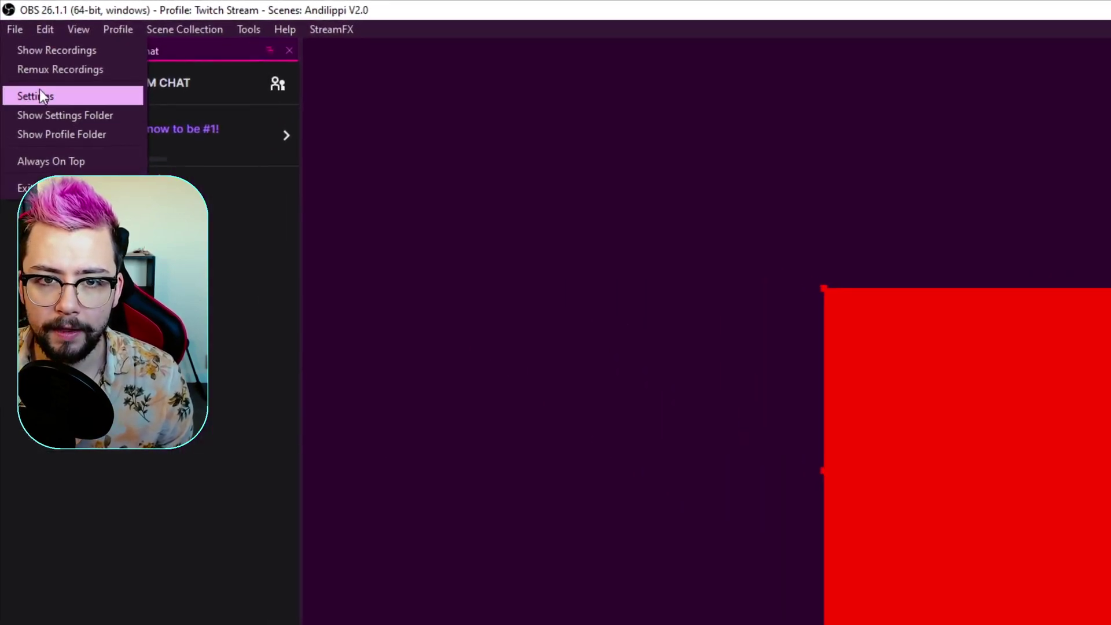
{"action": "left_click", "coordinate": [40, 96]}
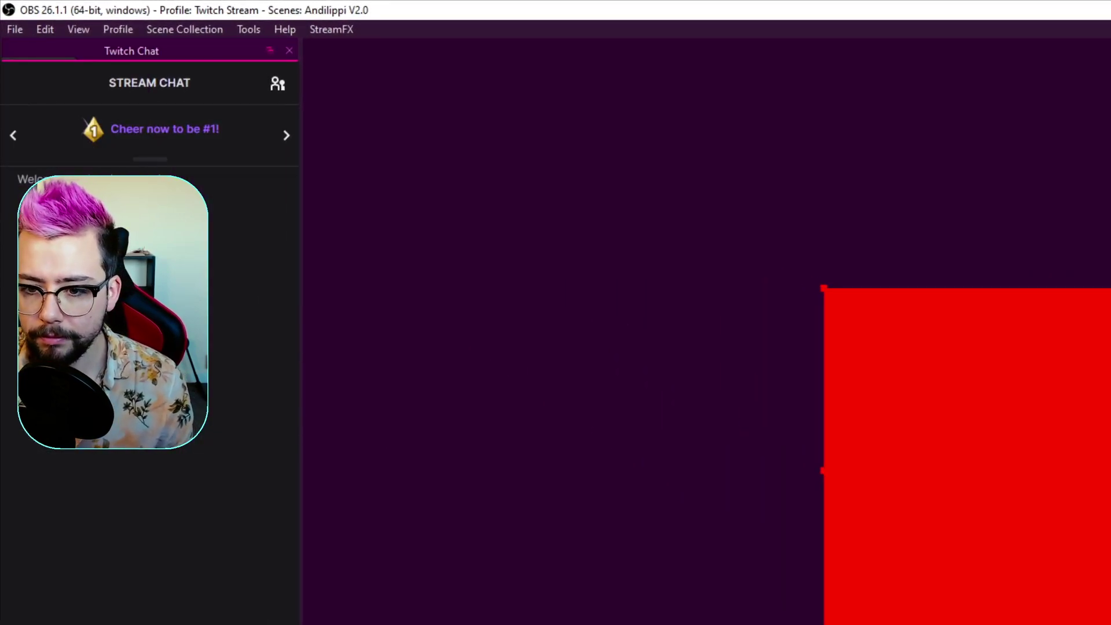
{"action": "left_click", "coordinate": [697, 316]}
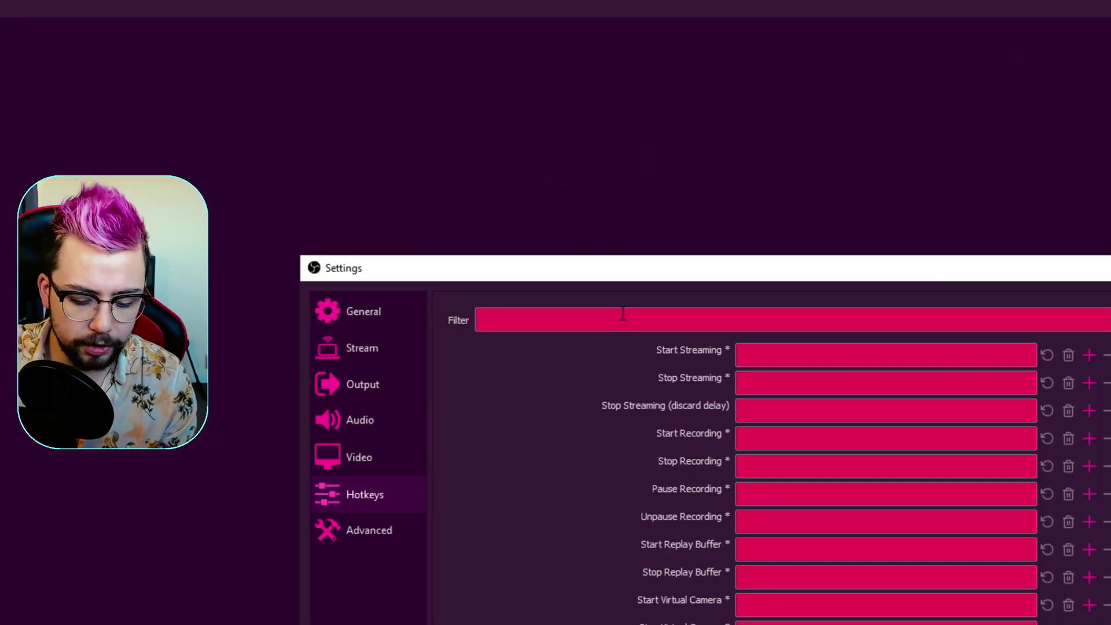
{"action": "left_click", "coordinate": [933, 123]}
{"action": "type", "text": "c"}
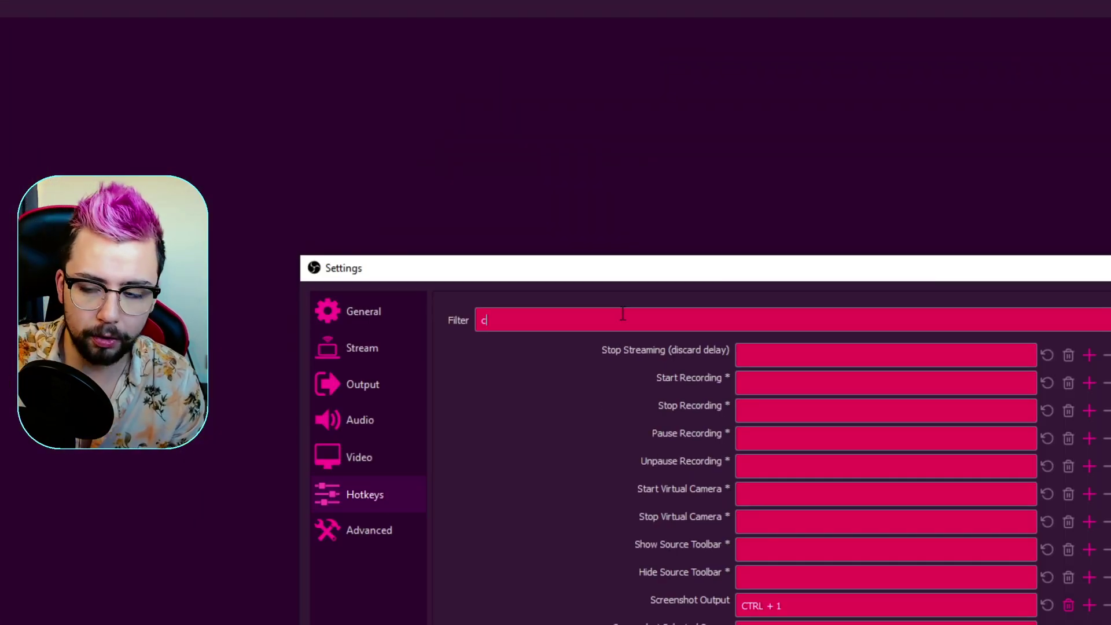
{"action": "type", "text": "olour co"}
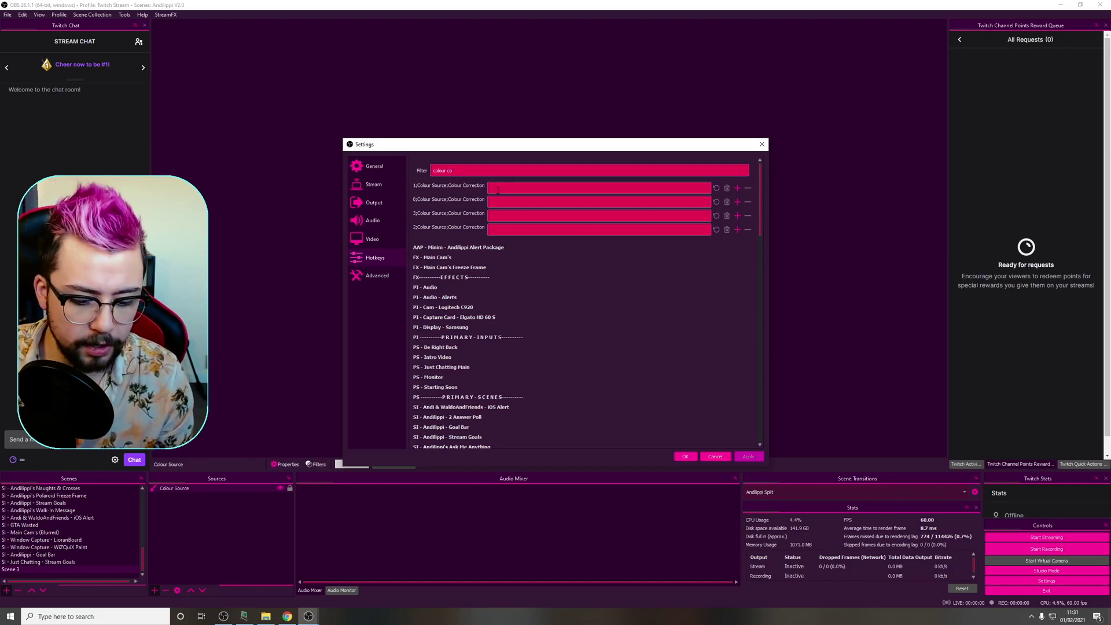
Bind the four Colour Correction toggles to CTRL+3 through CTRL+6 and apply
{"action": "key", "text": "ctrl+3"}
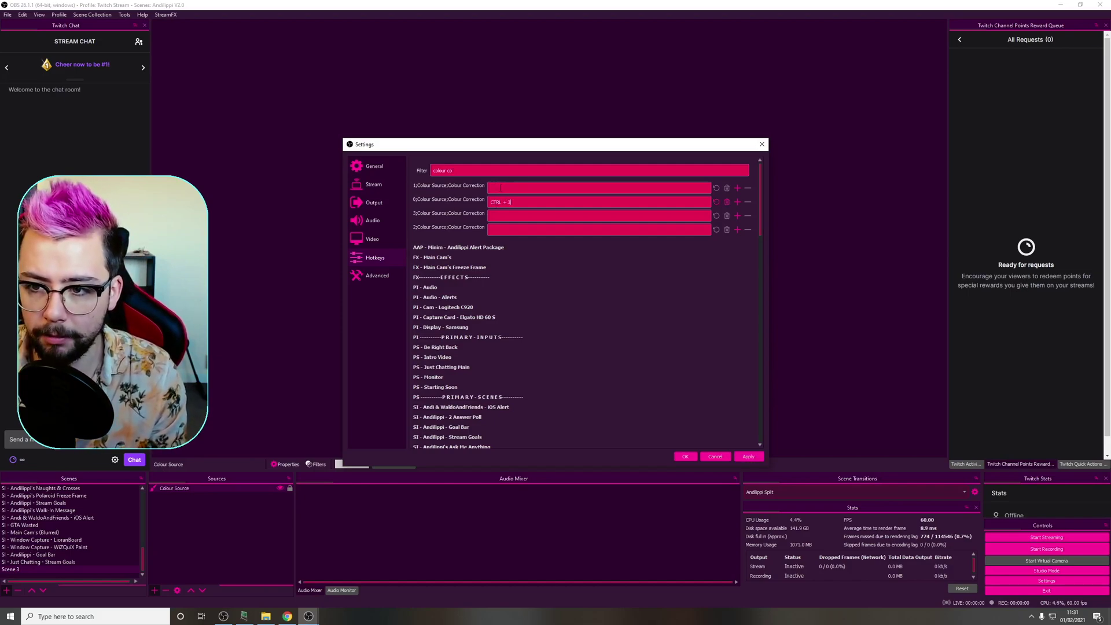
{"action": "key", "text": "ctrl+4"}
{"action": "key", "text": "ctrl+5"}
{"action": "left_click", "coordinate": [510, 216]}
{"action": "key", "text": "ctrl"}
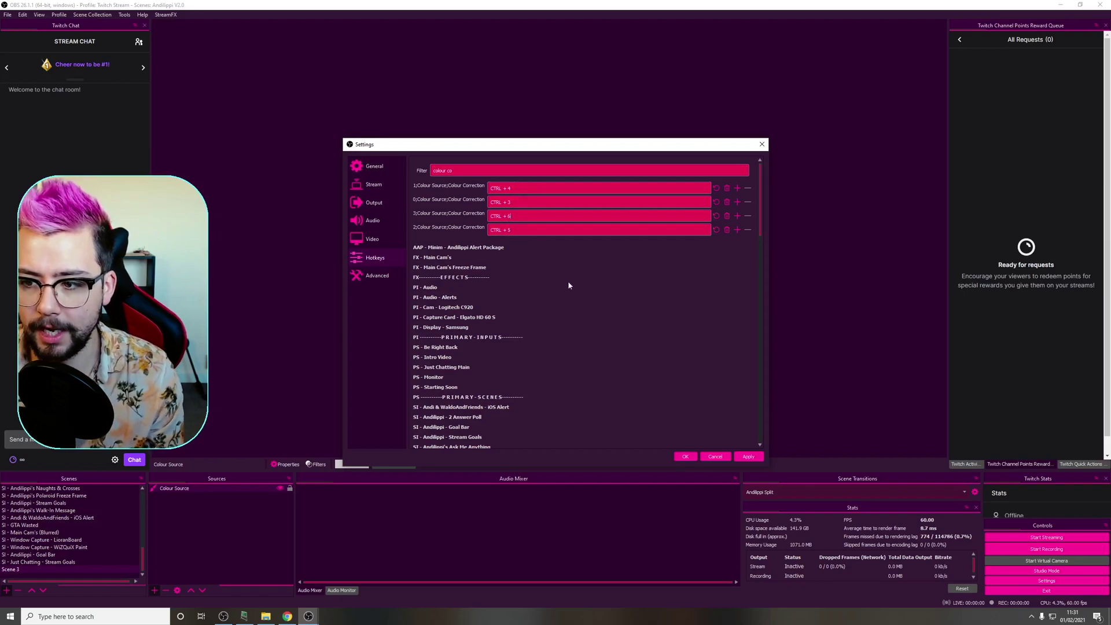
{"action": "left_click", "coordinate": [747, 457]}
Keep the new hotkeys and open the Colour Source filters, moved aside to reveal the preview
{"action": "left_click", "coordinate": [685, 456]}
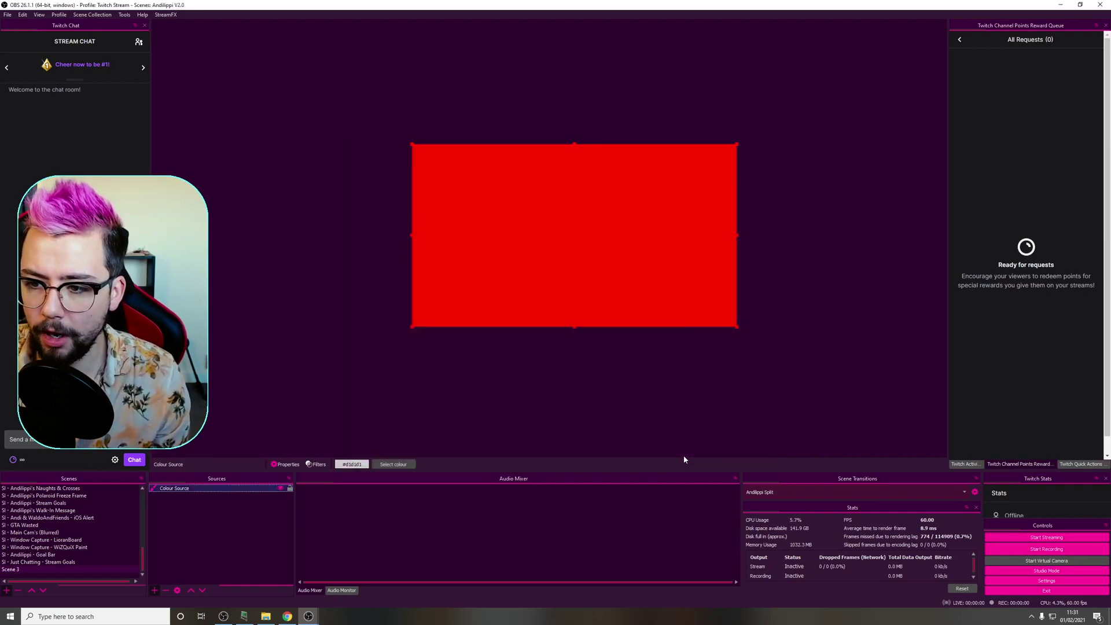
{"action": "right_click", "coordinate": [240, 488]}
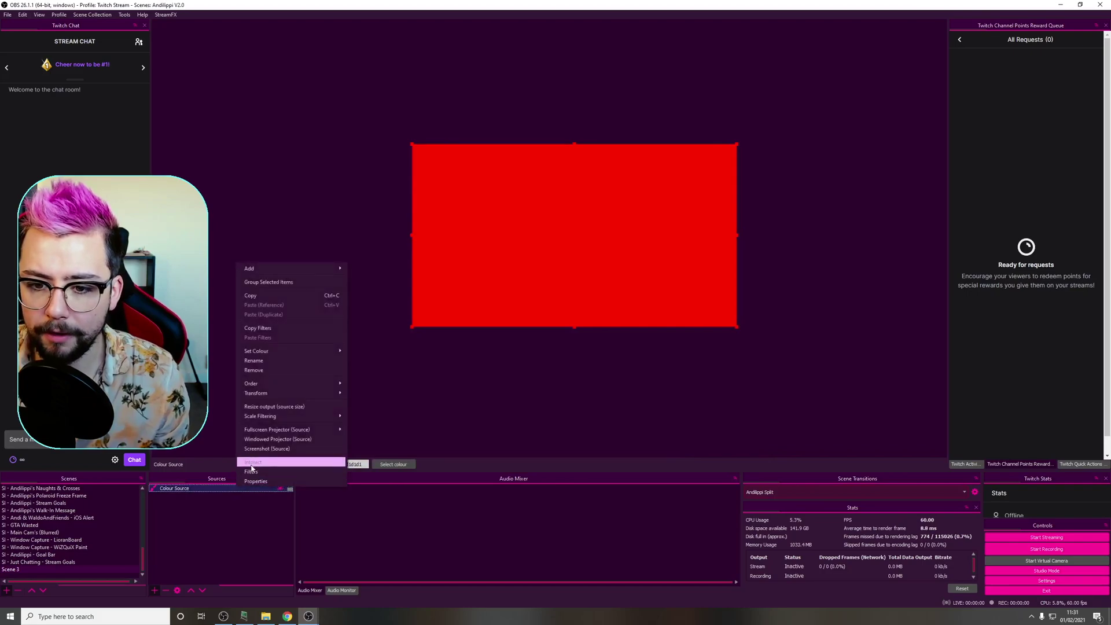
{"action": "left_click", "coordinate": [253, 463]}
{"action": "left_click_drag", "start_coordinate": [460, 145], "coordinate": [832, 149]}
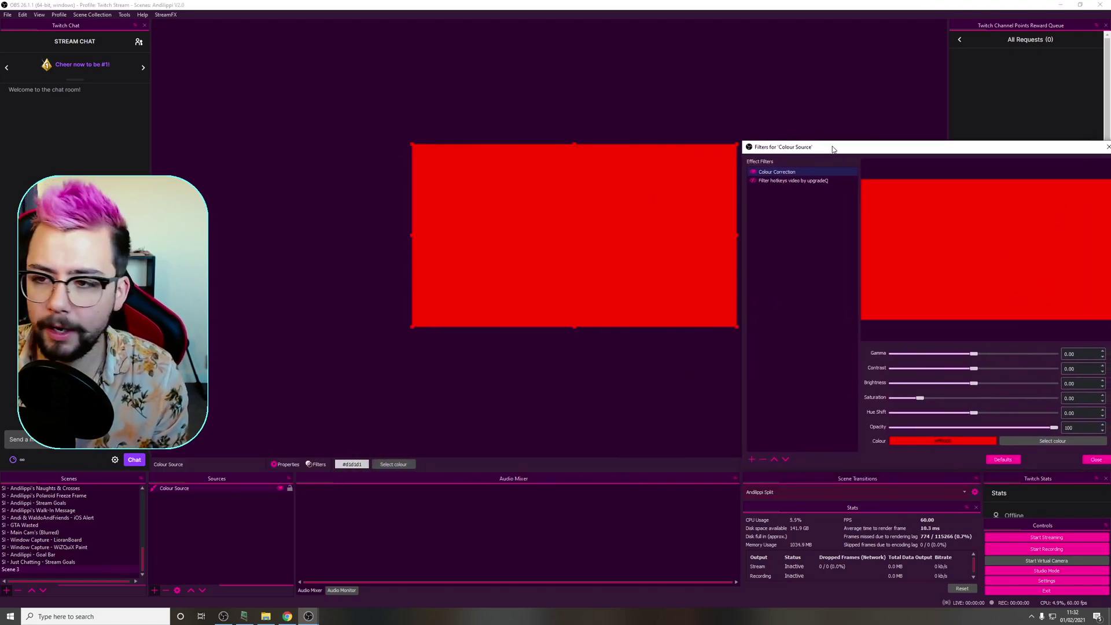
Toggle Colour Correction repeatedly with the assigned hotkeys, ending switched off with a grey preview
{"action": "key", "text": "F1"}
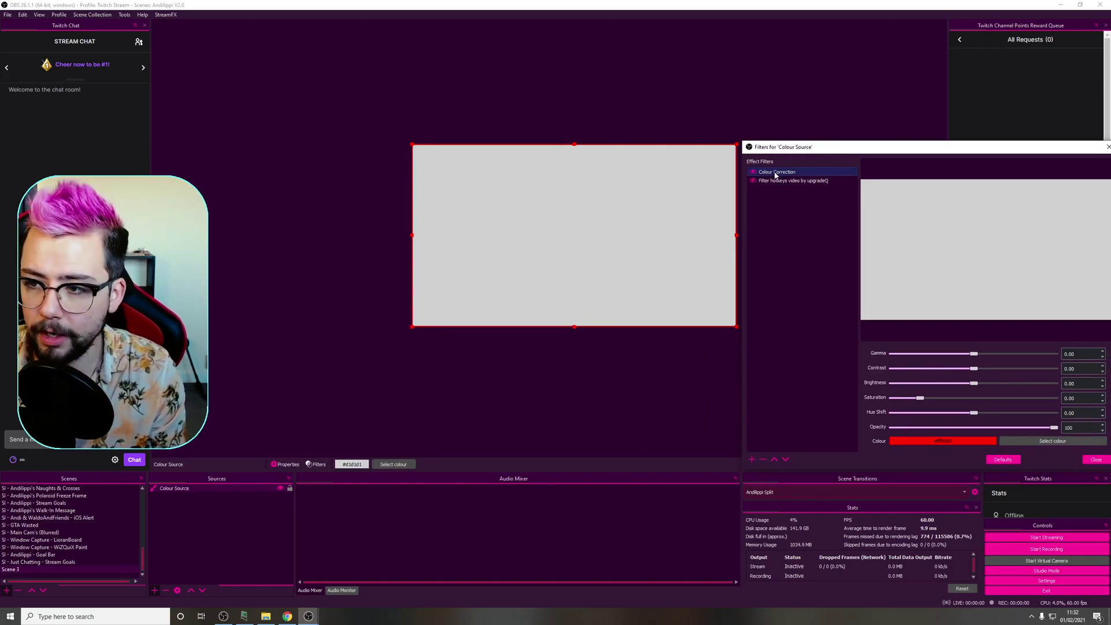
{"action": "key", "text": "F1"}
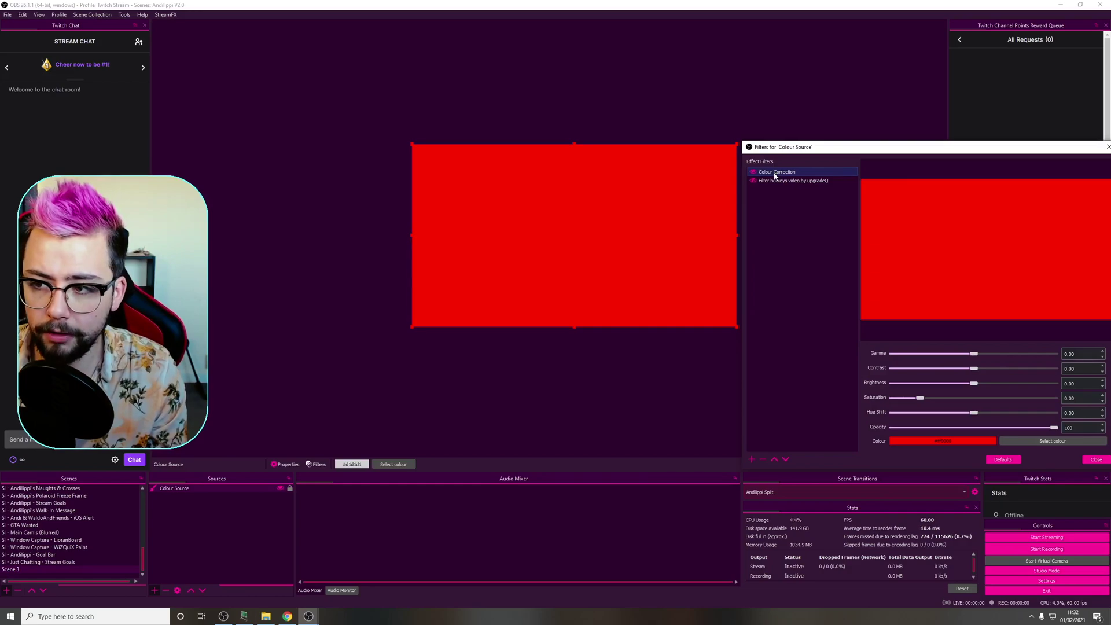
{"action": "key", "text": "F1"}
{"action": "key", "text": "F1"}
{"action": "key", "text": "F1"}
{"action": "key", "text": "F1"}
{"action": "key", "text": "F1"}
{"action": "key", "text": "F1"}
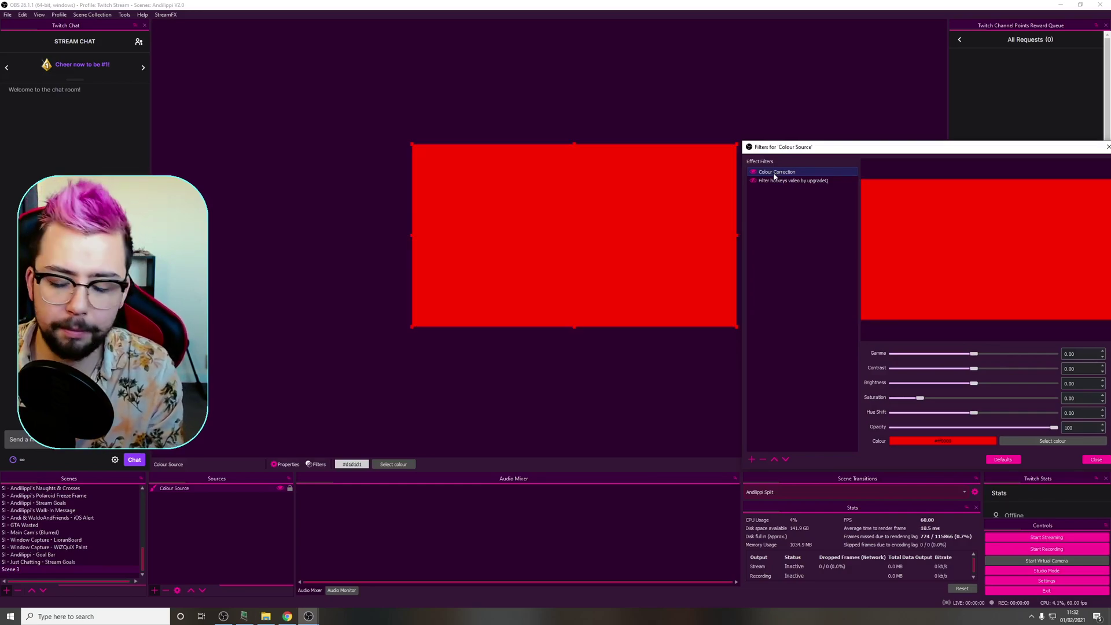
{"action": "key", "text": "F1"}
{"action": "key", "text": "F1"}
{"action": "key", "text": "F1"}
{"action": "key", "text": "F1"}
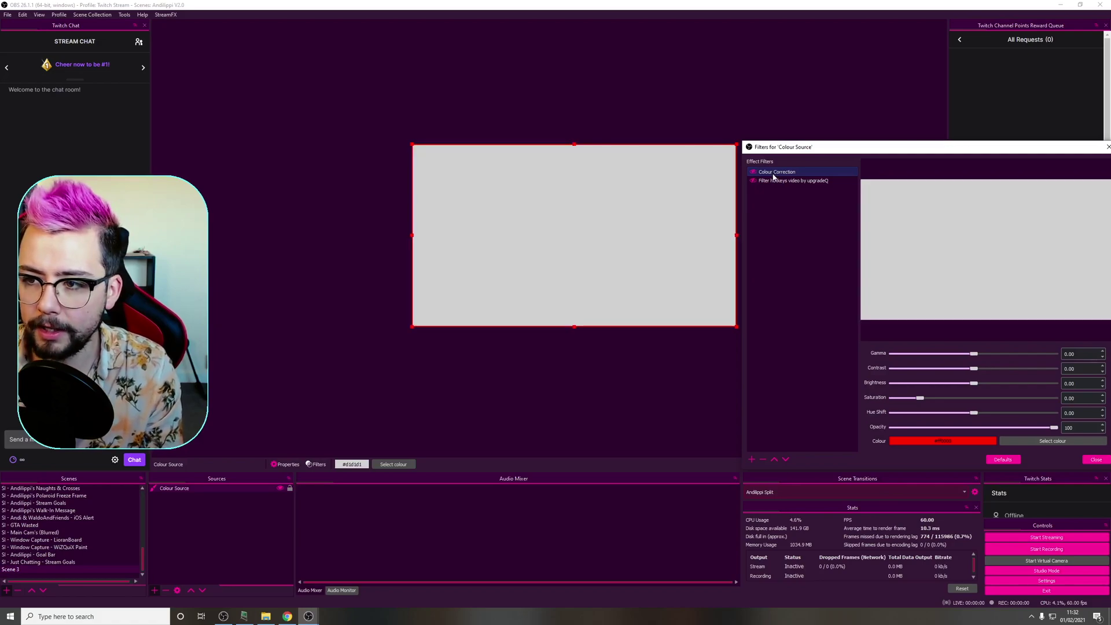
{"action": "key", "text": "F1"}
{"action": "key", "text": "F1"}
{"action": "key", "text": "F1"}
{"action": "key", "text": "F1"}
{"action": "key", "text": "F1"}
{"action": "key", "text": "F1"}
{"action": "key", "text": "F1"}
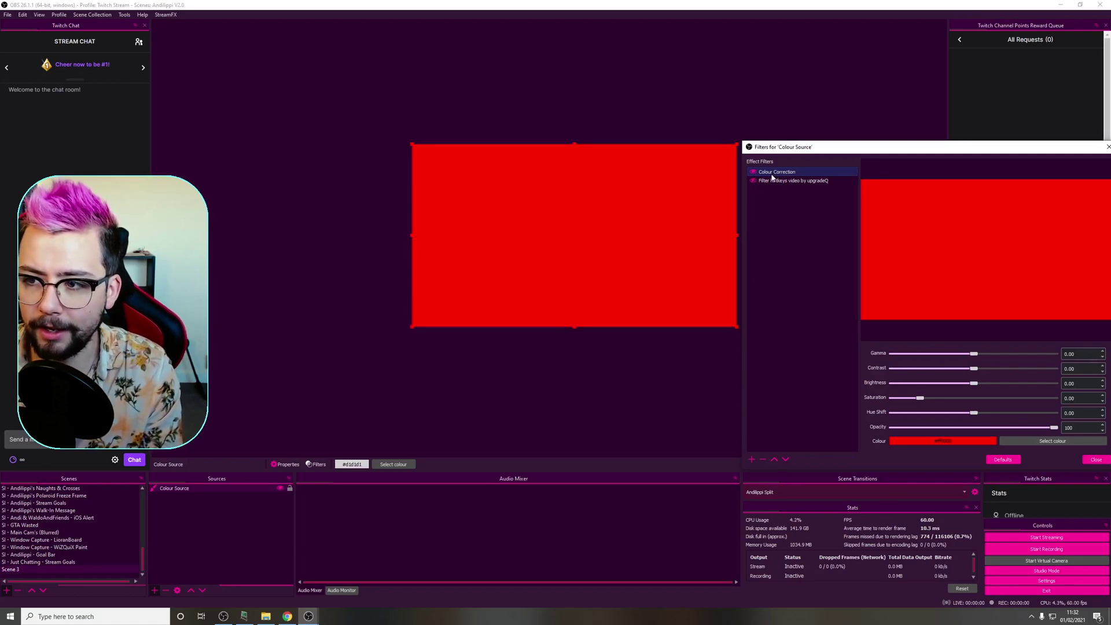
{"action": "key", "text": "F1"}
{"action": "key", "text": "F1"}
{"action": "key", "text": "F1"}
{"action": "key", "text": "F1"}
{"action": "key", "text": "F1"}
{"action": "key", "text": "F1"}
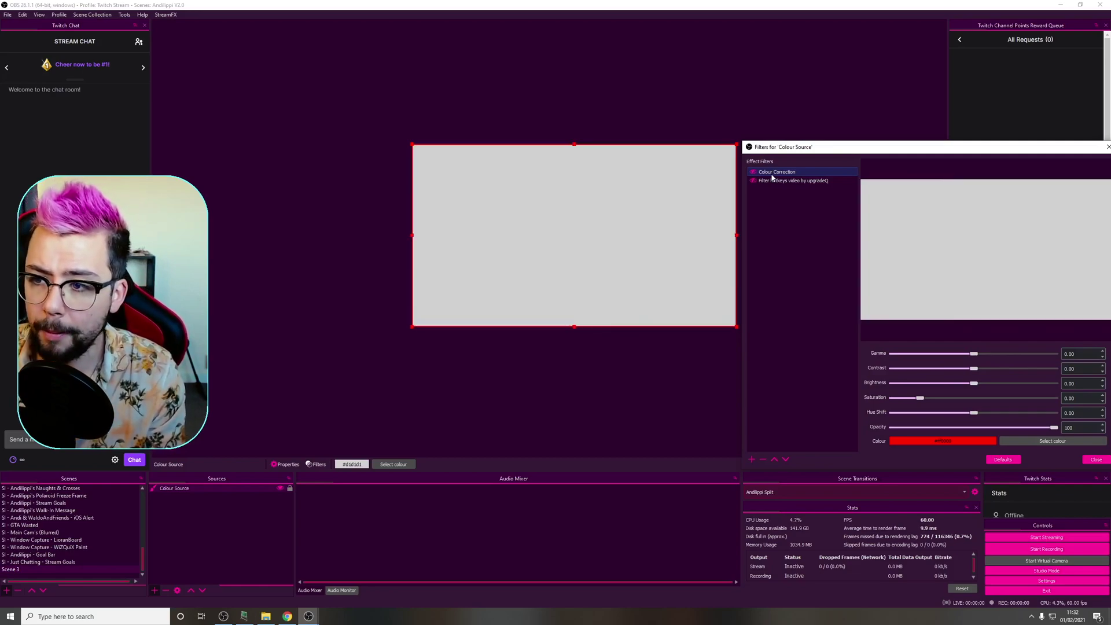
{"action": "key", "text": "F1"}
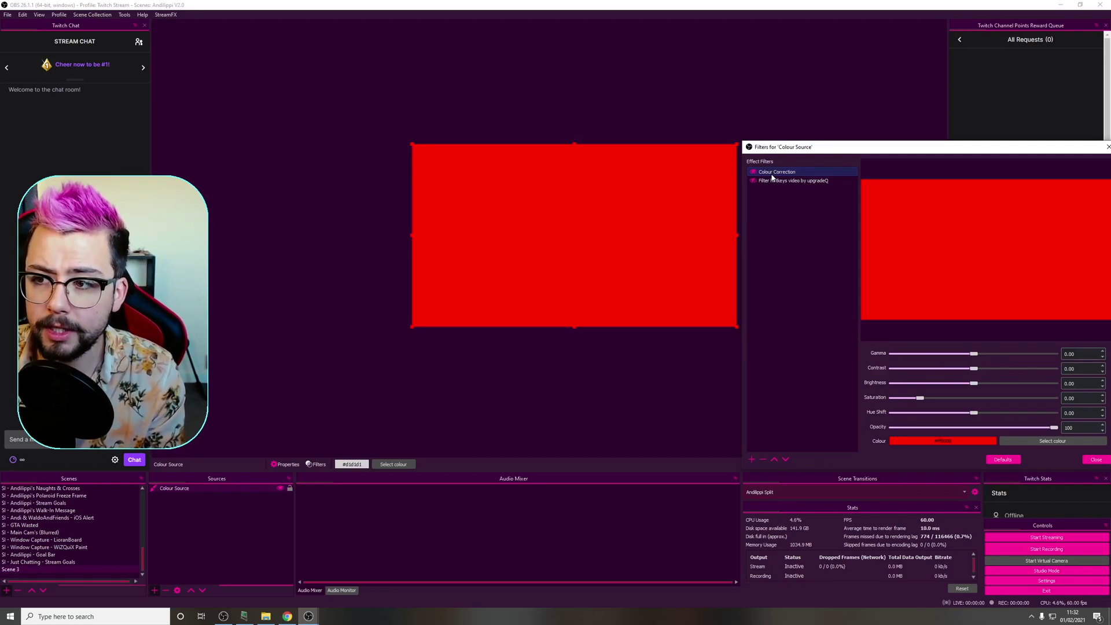
{"action": "key", "text": "F1"}
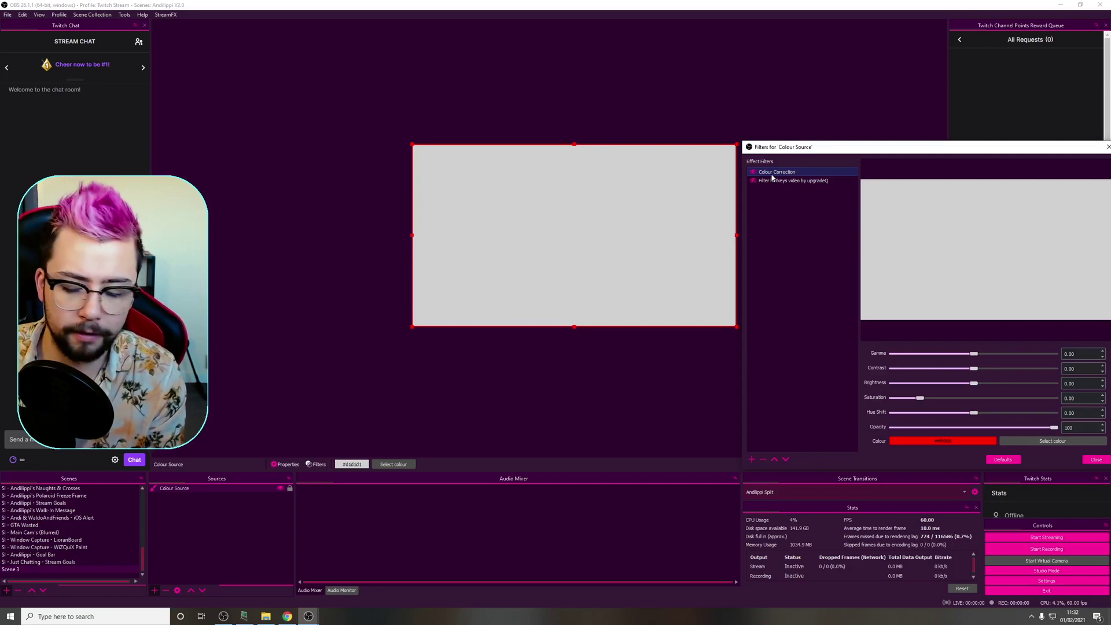
{"action": "key", "text": "F1"}
{"action": "key", "text": "F1"}
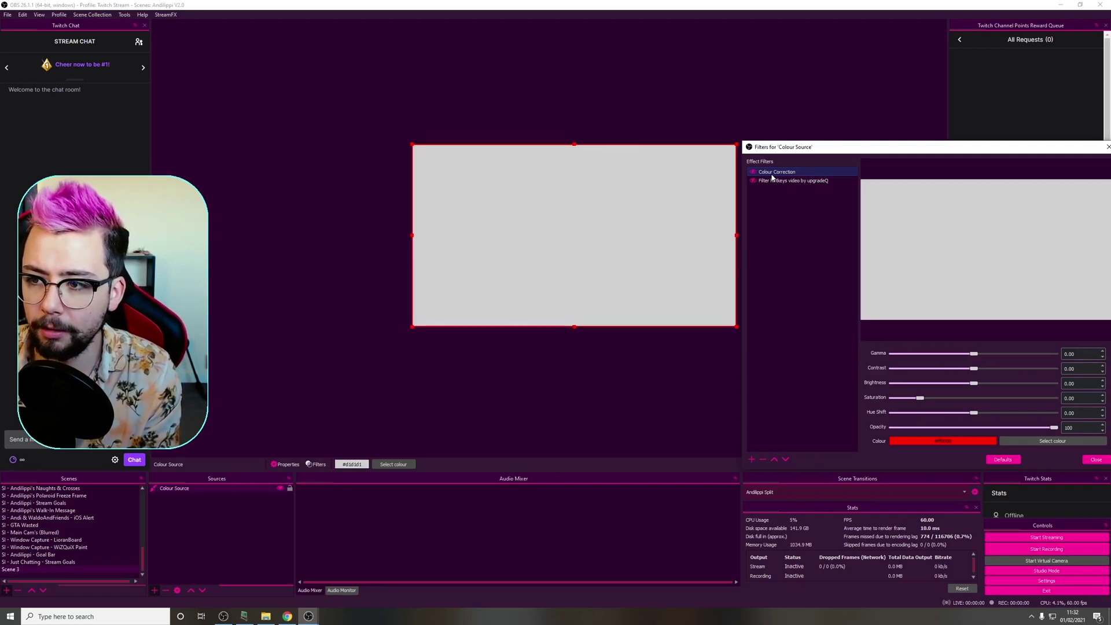
{"action": "key", "text": "F1"}
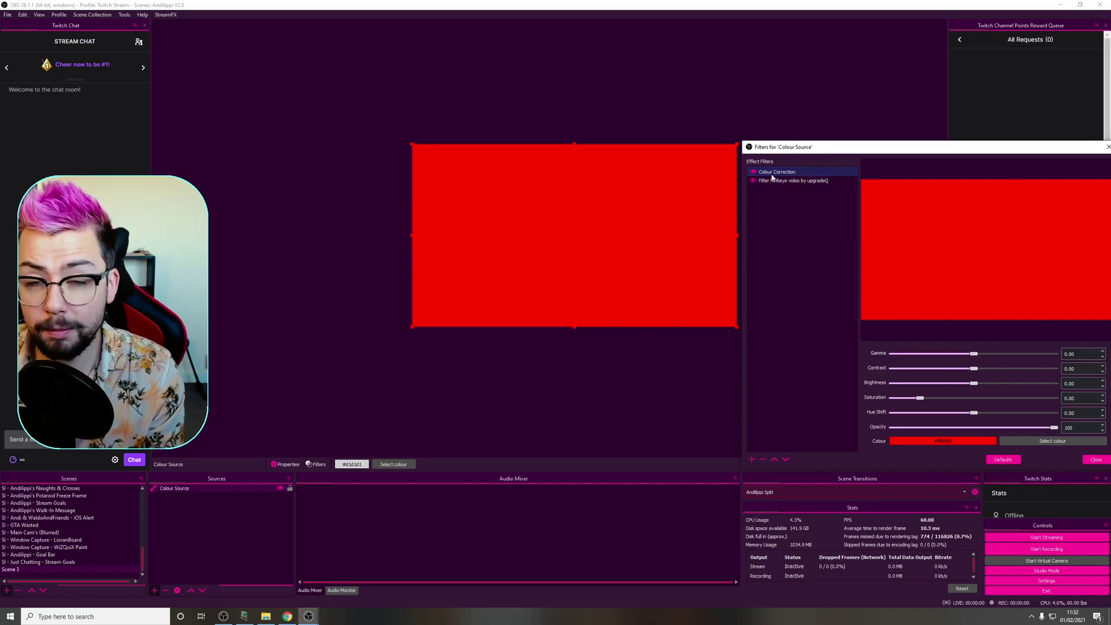
{"action": "key", "text": "F1"}
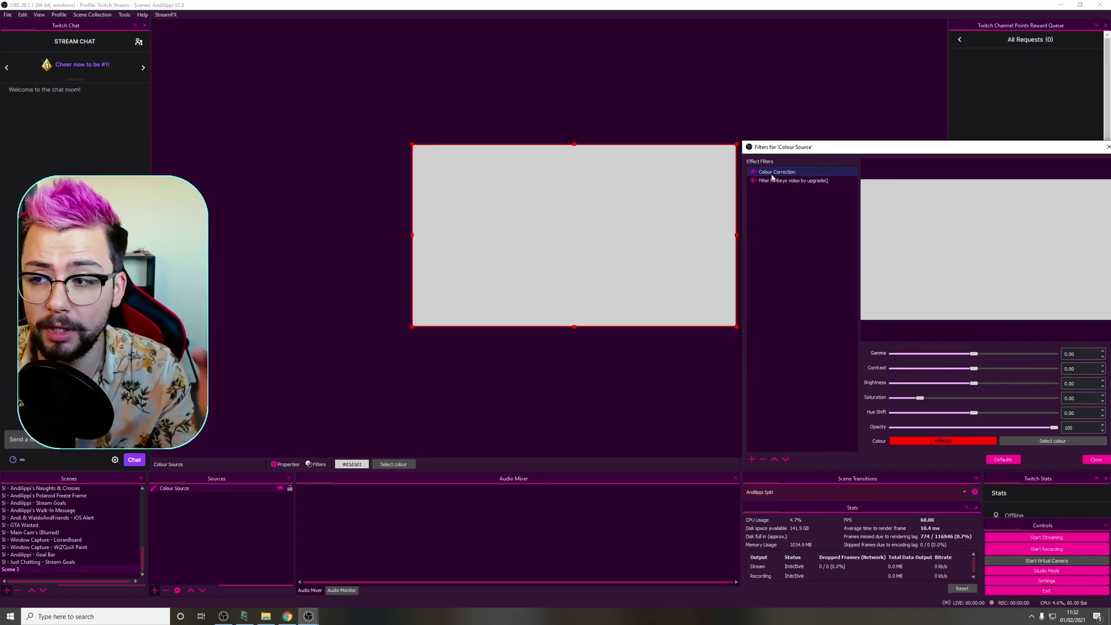
Move the Filters window back to centre and scroll to the Colour Source;Colour Correction bindings
{"action": "left_click_drag", "start_coordinate": [806, 147], "coordinate": [544, 138]}
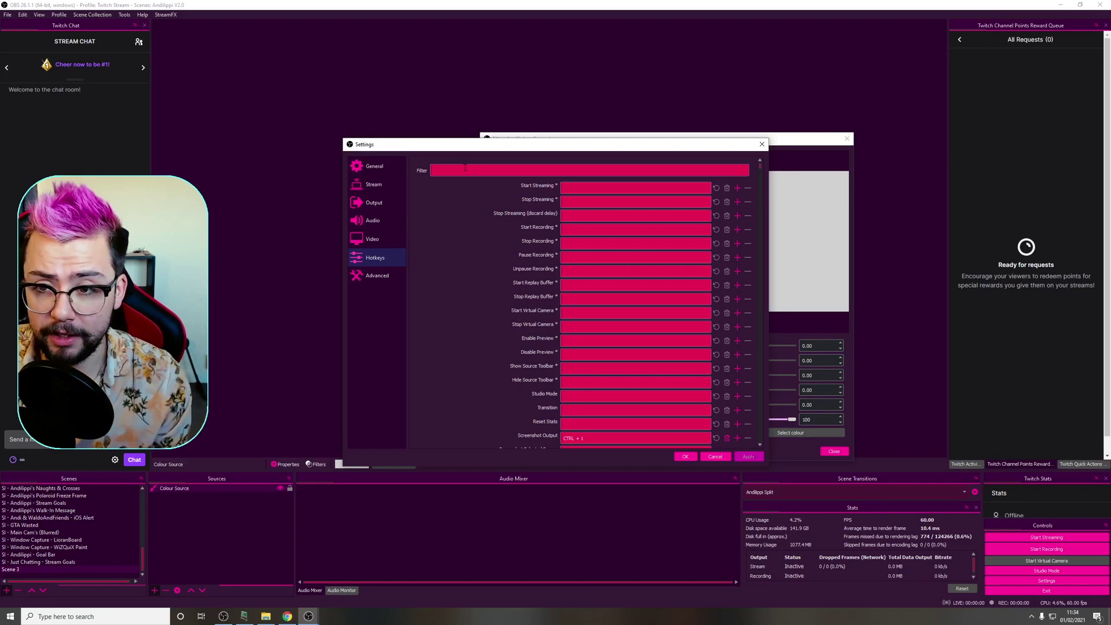
{"action": "scroll", "coordinate": [477, 235], "scroll_direction": "down", "scroll_amount": 5}
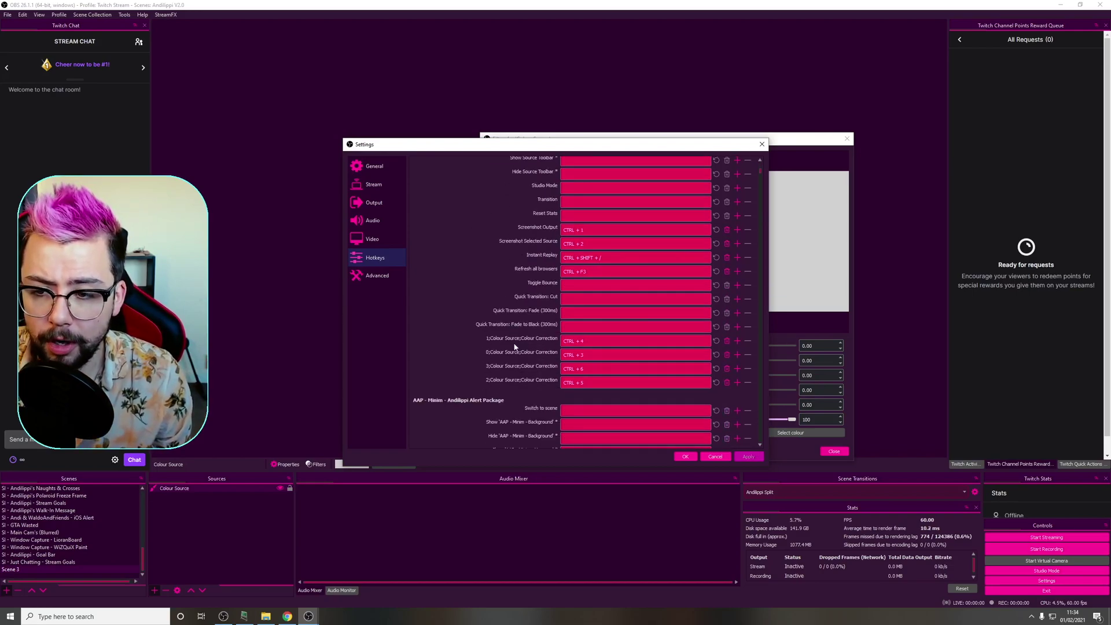